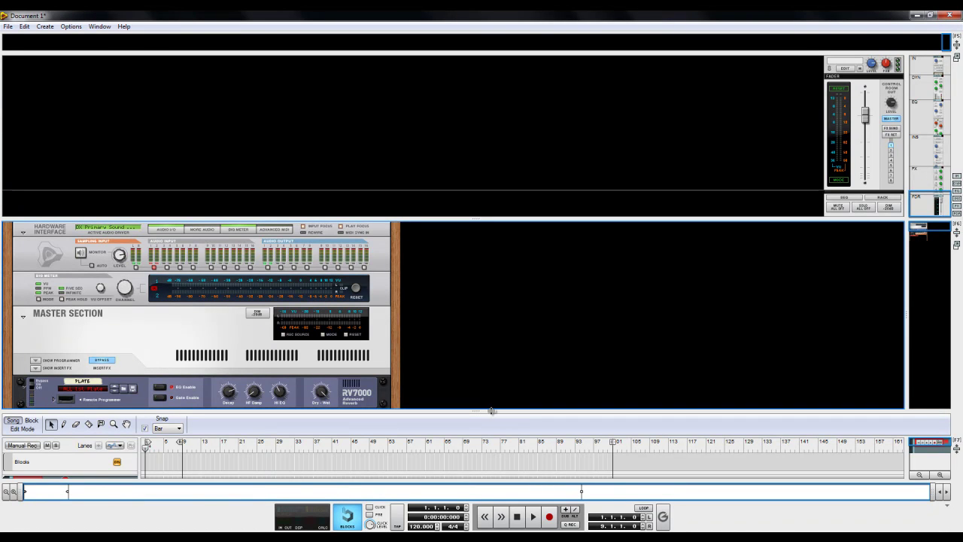
Enlarge the rack area and add an empty Combinator 1 below the effects.
left_click_drag(491, 411, 490, 352)
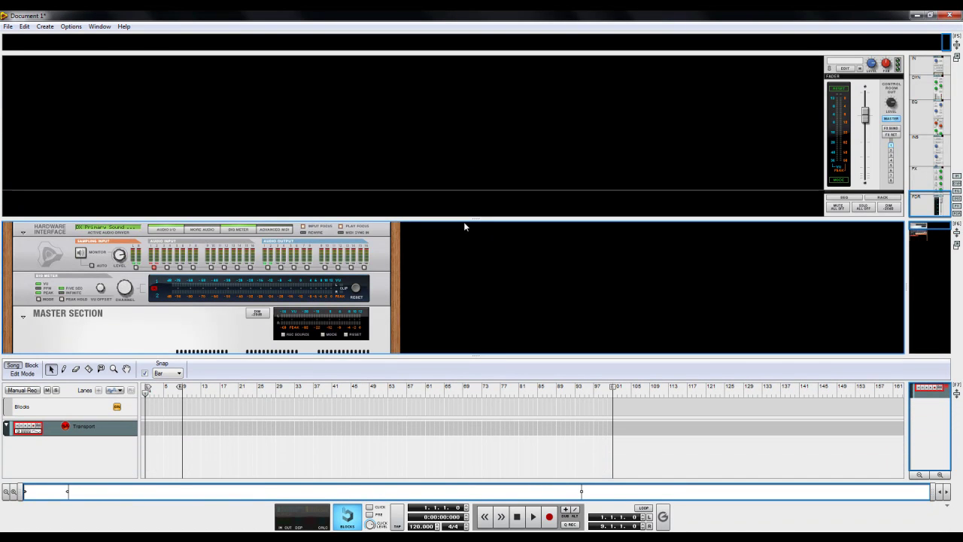
left_click_drag(464, 220, 476, 145)
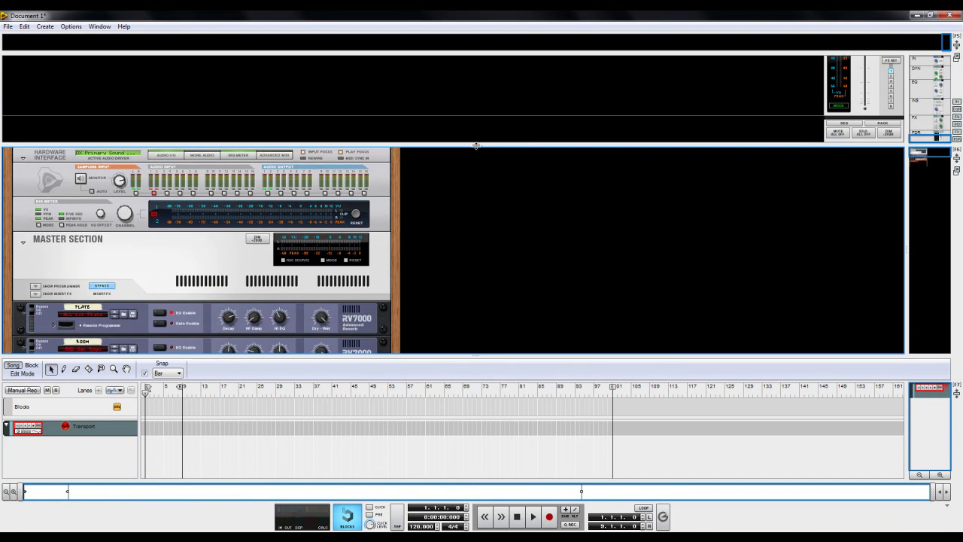
right_click(478, 244)
left_click(426, 275)
left_click_drag(392, 360, 473, 391)
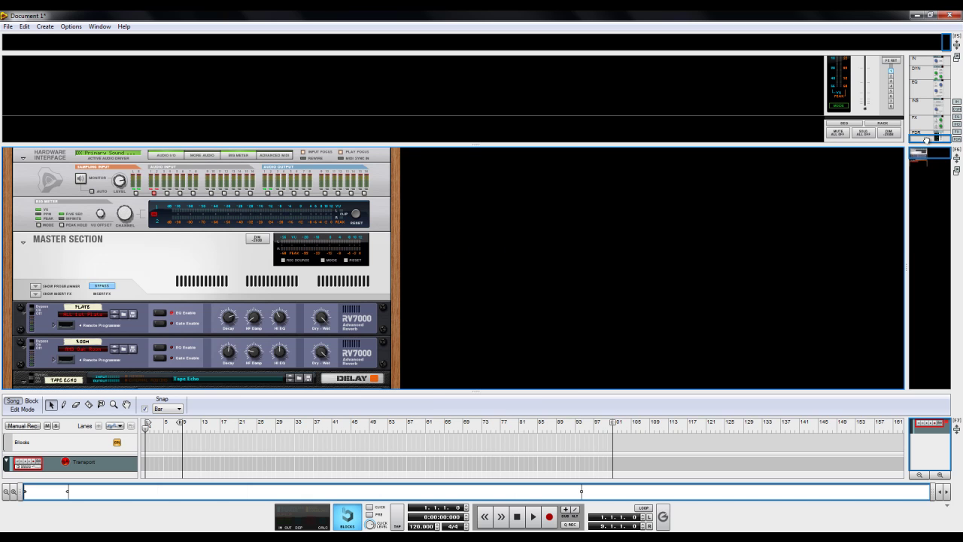
right_click(451, 226)
left_click(493, 96)
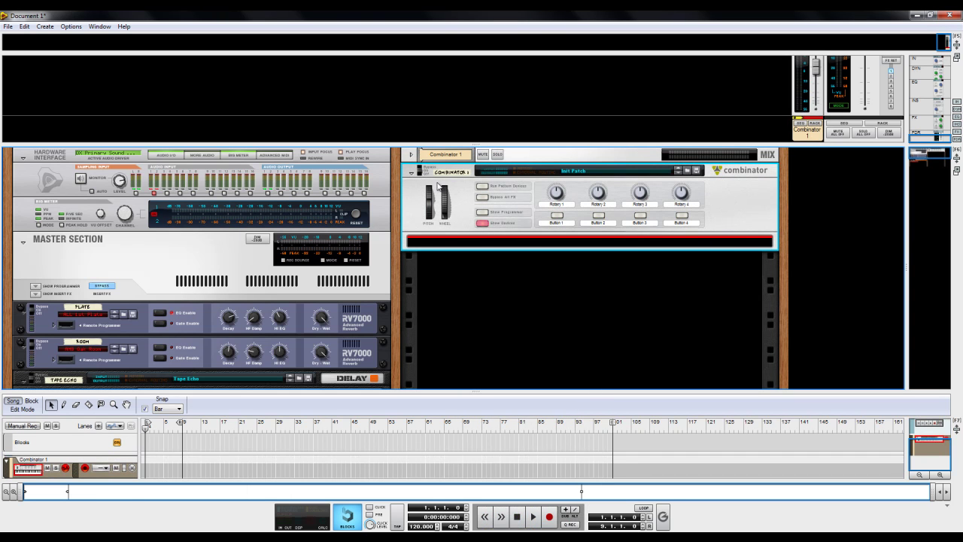
Insert a Line Mixer 6:2 into the Combinator.
right_click(474, 246)
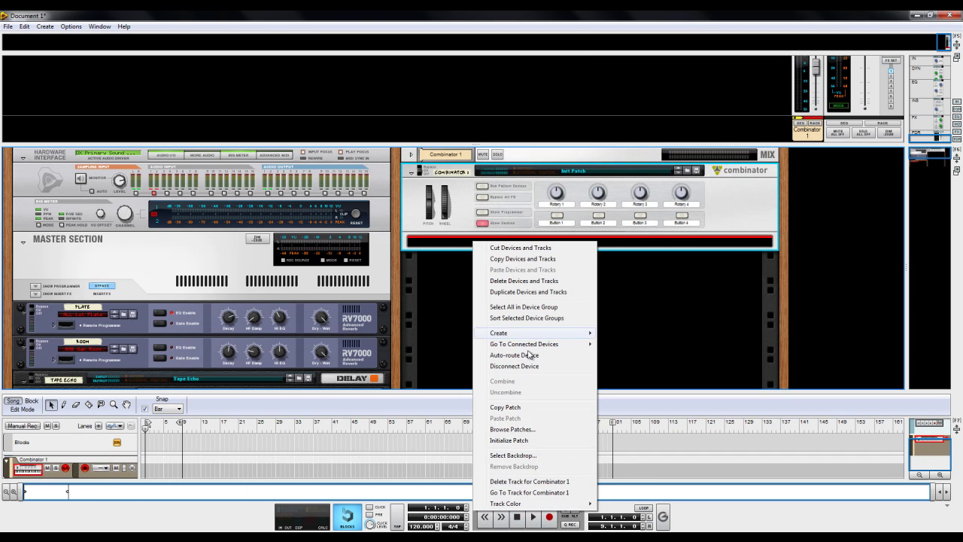
mouse_move(529, 337)
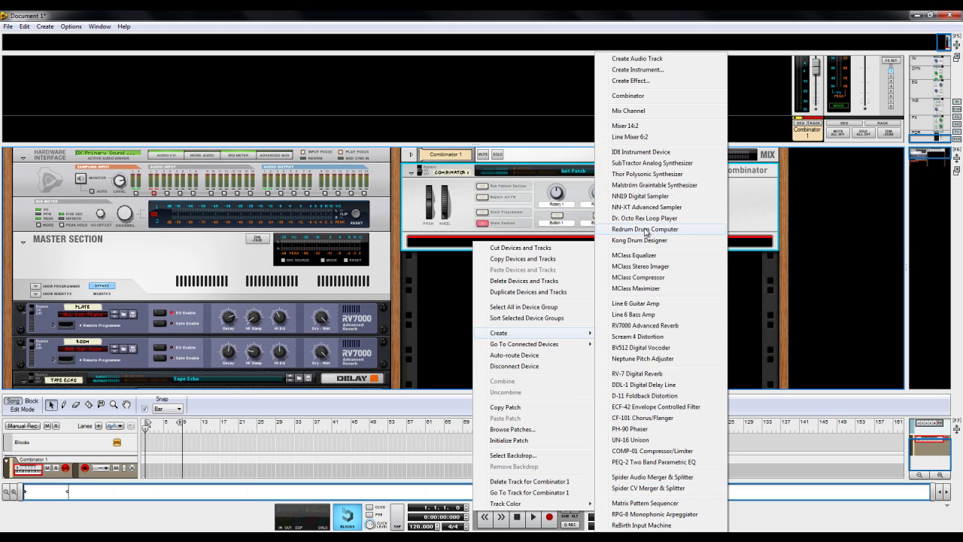
left_click(630, 137)
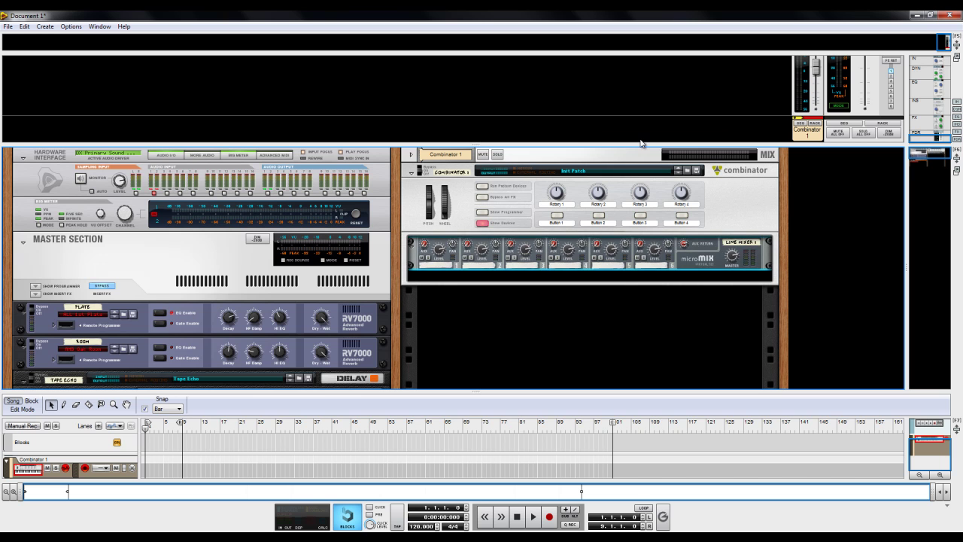
Add a Thor Polysonic Synthesizer inside the Combinator.
right_click(510, 276)
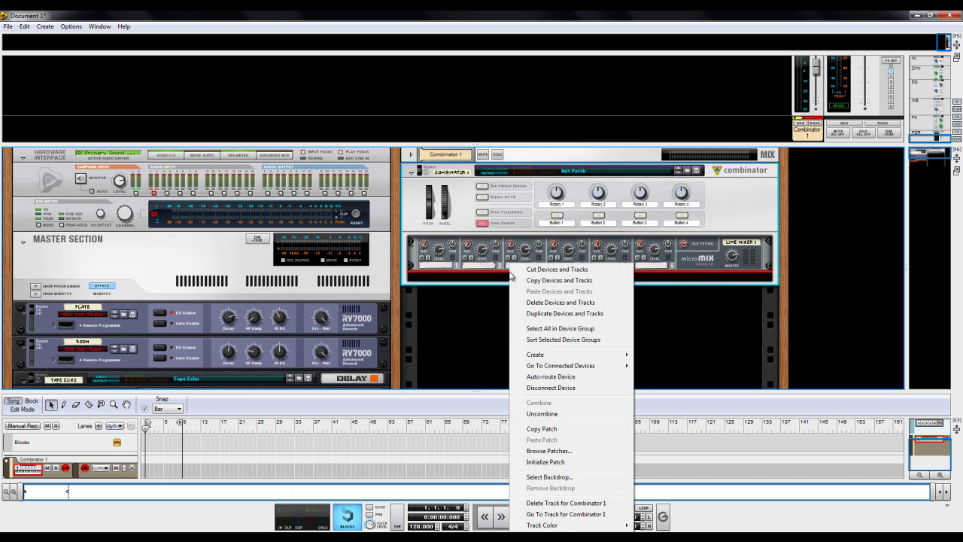
mouse_move(584, 355)
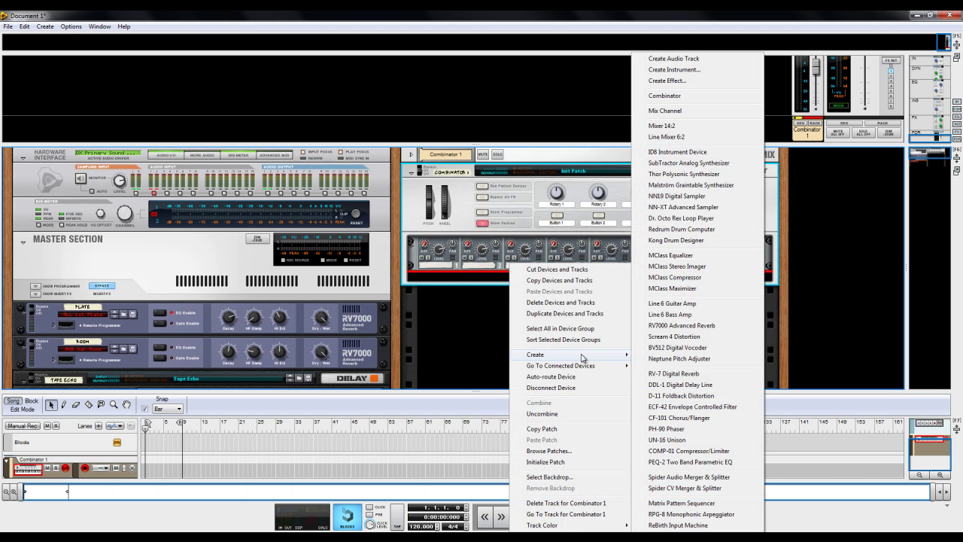
left_click(695, 176)
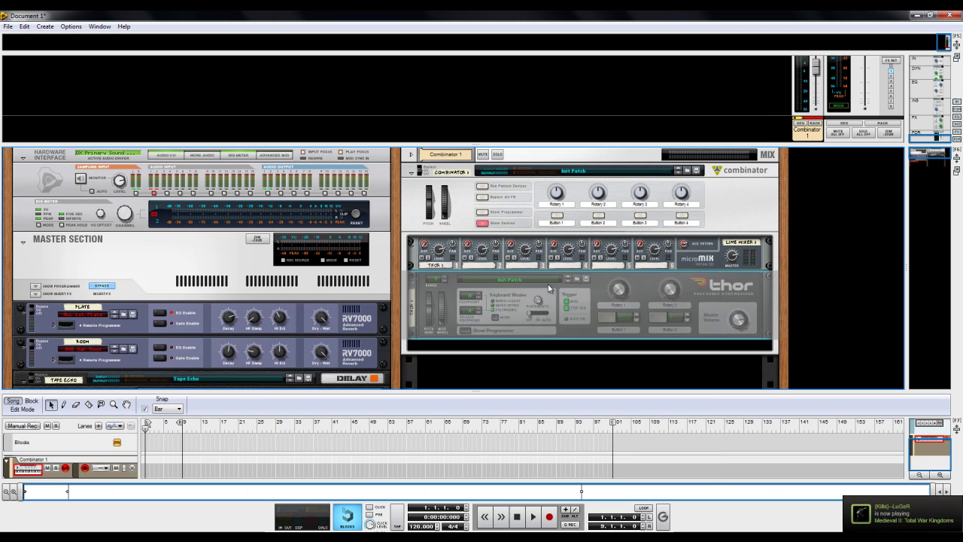
Show Thor's full programmer and collapse the mixer so the rack fills the window.
left_click(463, 332)
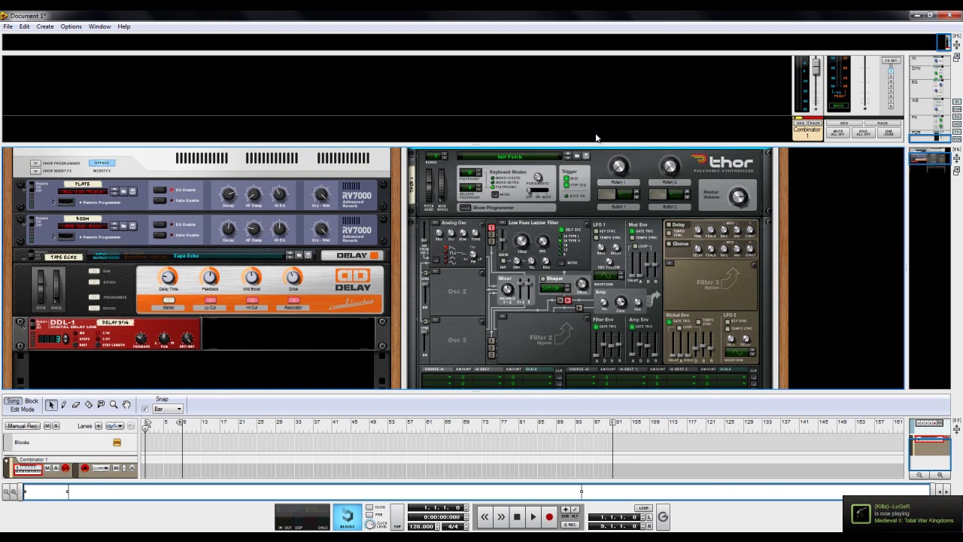
left_click_drag(577, 144, 567, 37)
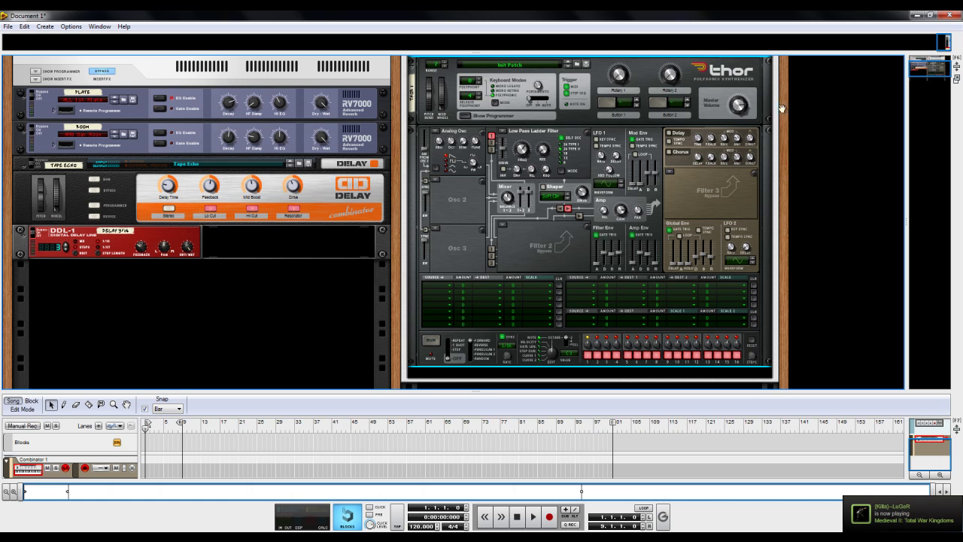
scroll(783, 111, "up", 2)
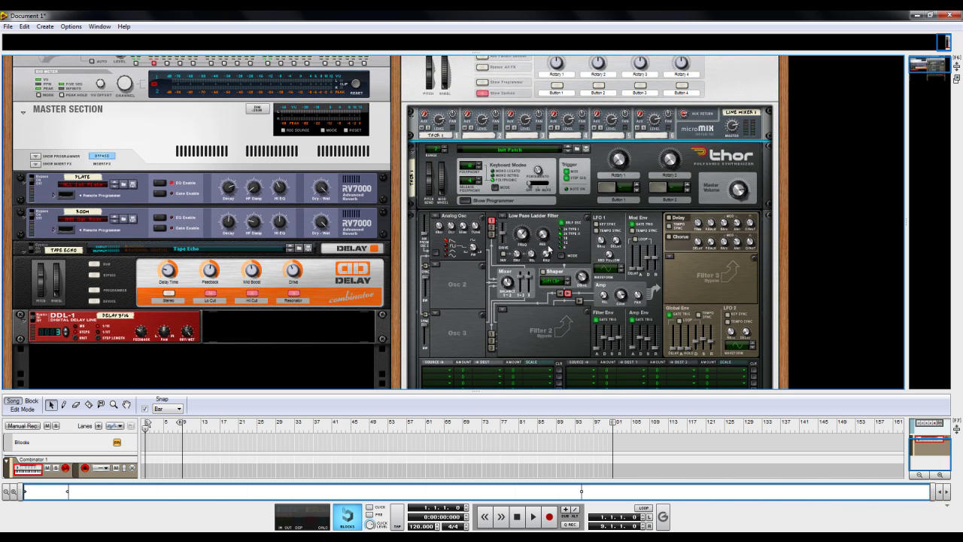
Raise the song tempo from 120 to 136 BPM.
left_click(25, 26)
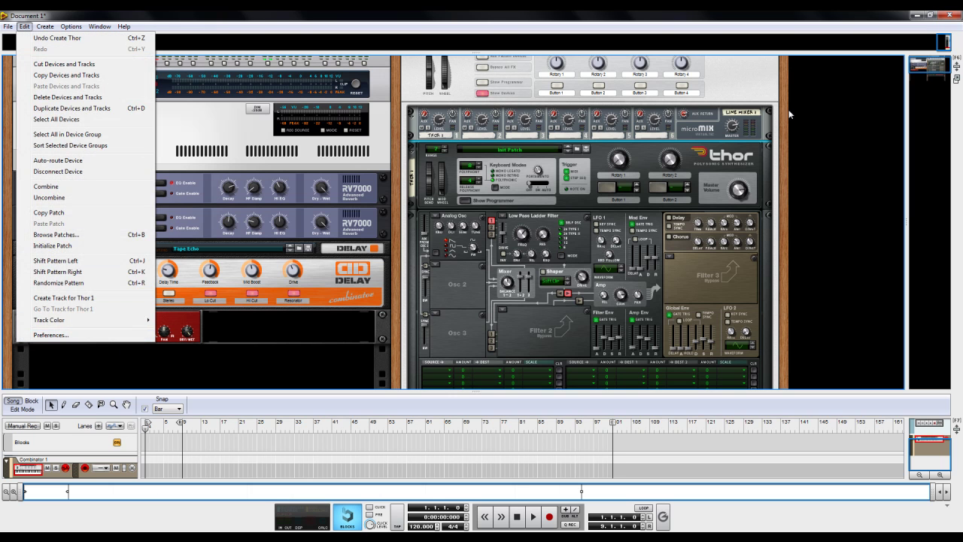
left_click(786, 179)
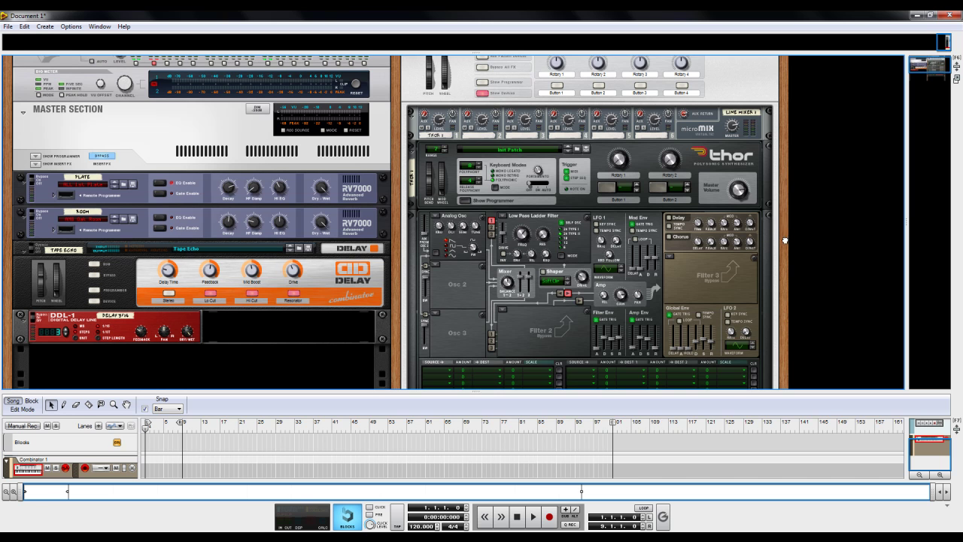
scroll(792, 227, "down", 2)
scroll(809, 180, "down", 1)
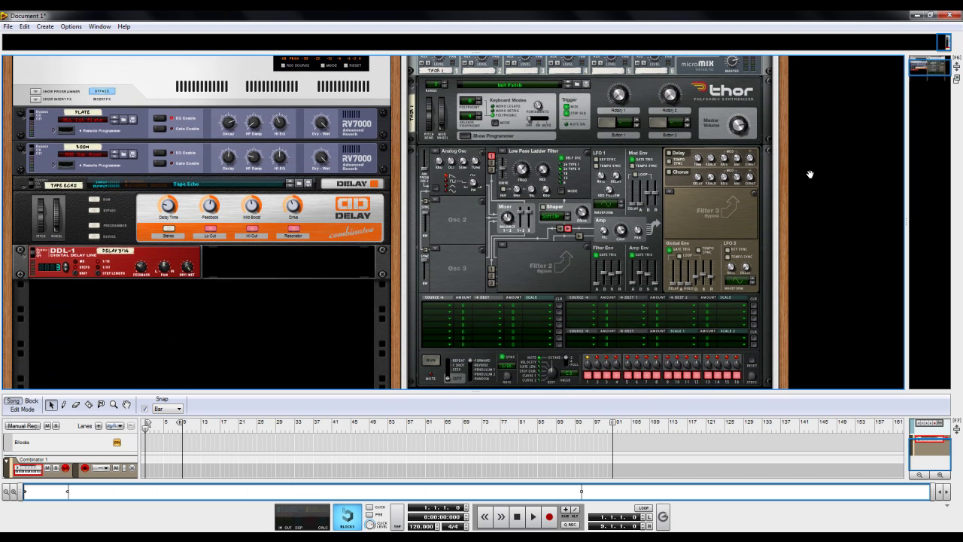
left_click_drag(419, 529, 423, 500)
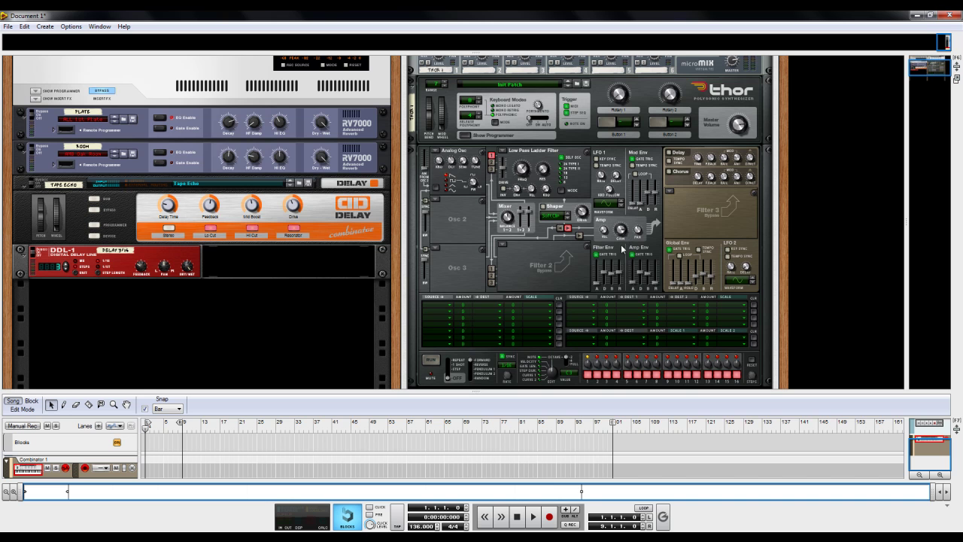
Set Thor's amp envelope release to 122 ms and decay to 552 ms.
left_click(635, 286)
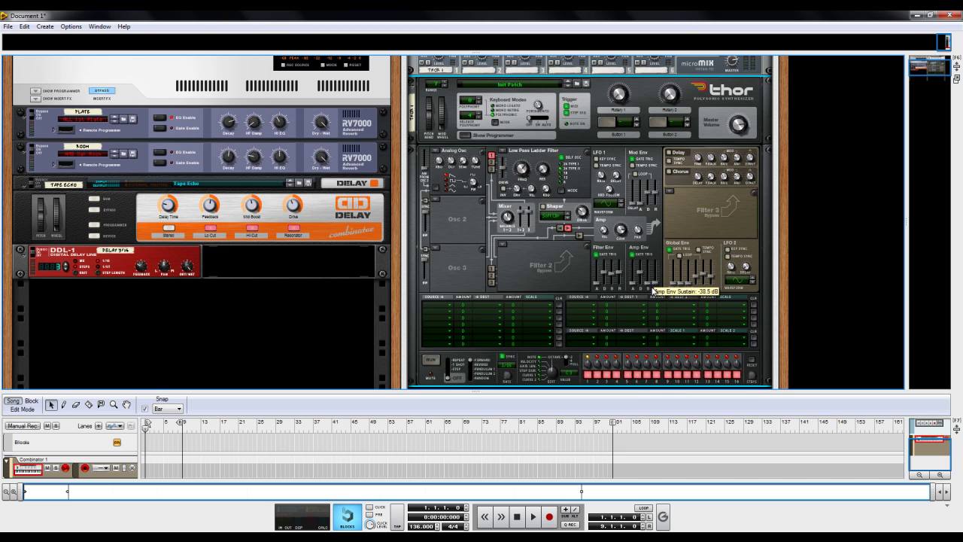
left_click_drag(658, 285, 658, 283)
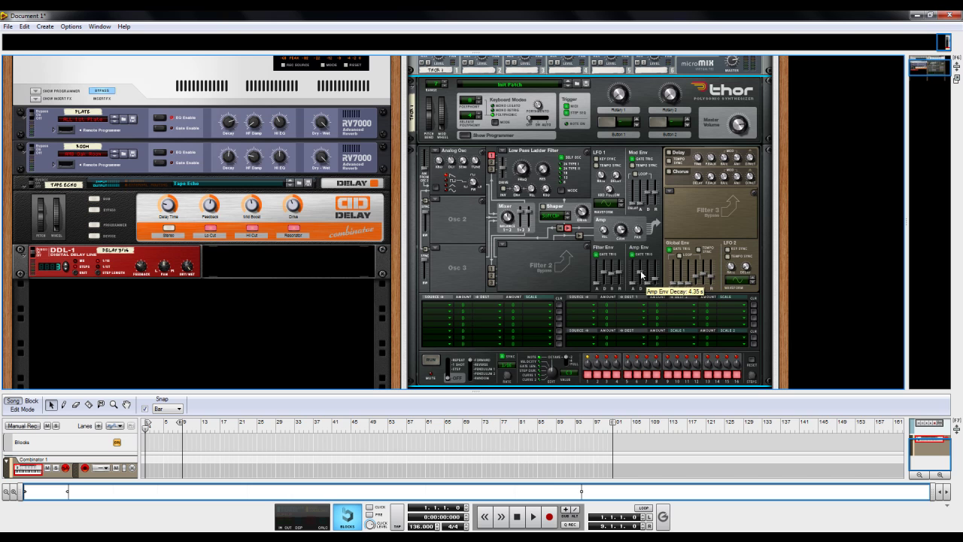
left_click_drag(640, 275, 645, 283)
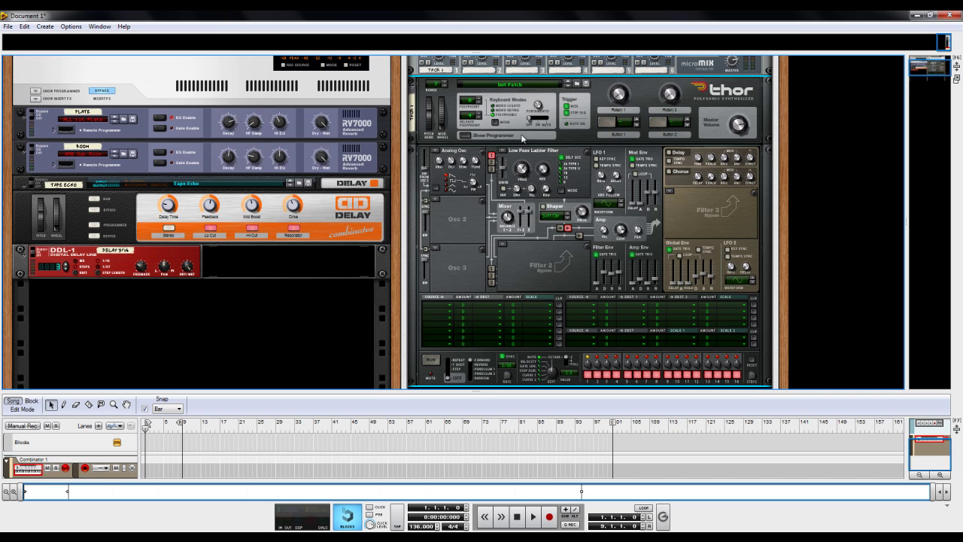
Switch Thor's Osc 1 and Osc 2 slots to Multi Oscillator.
left_click(435, 200)
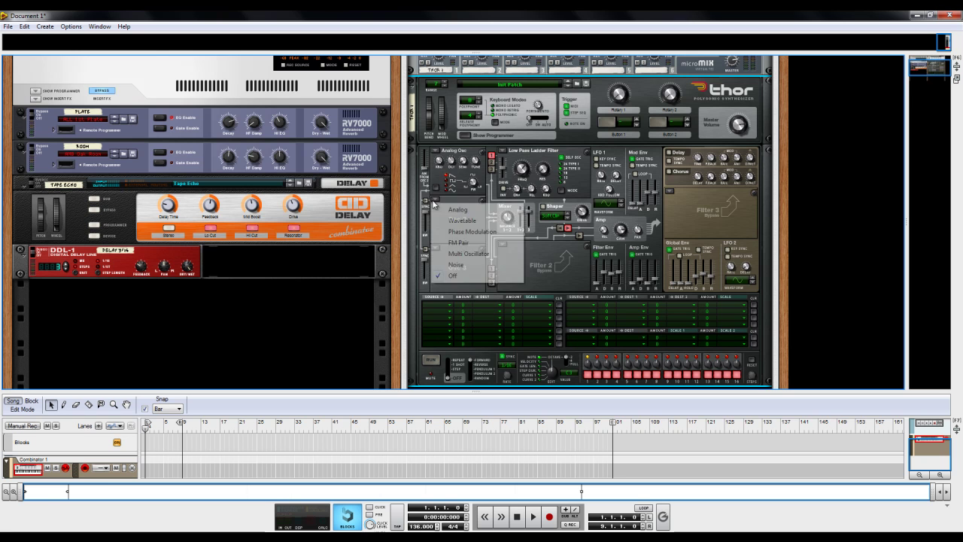
left_click(438, 160)
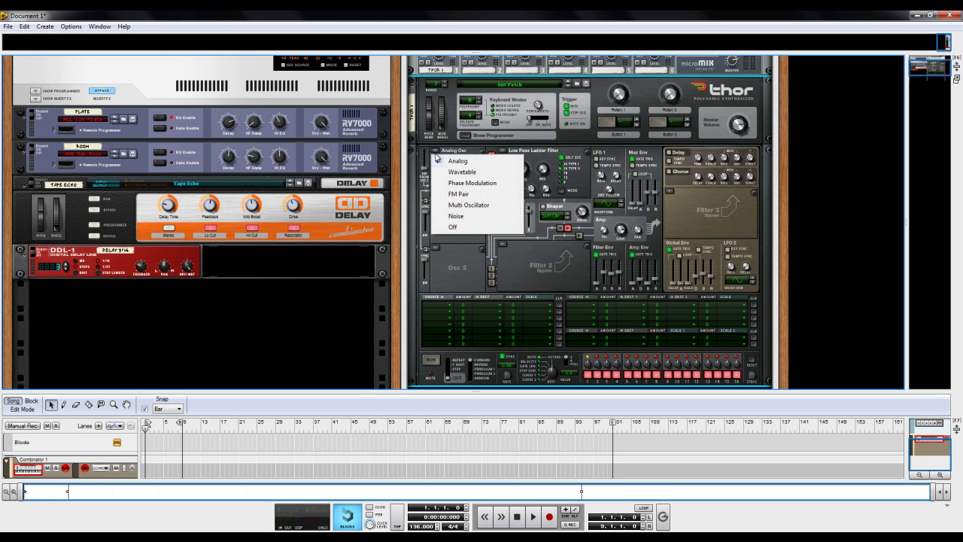
left_click(493, 205)
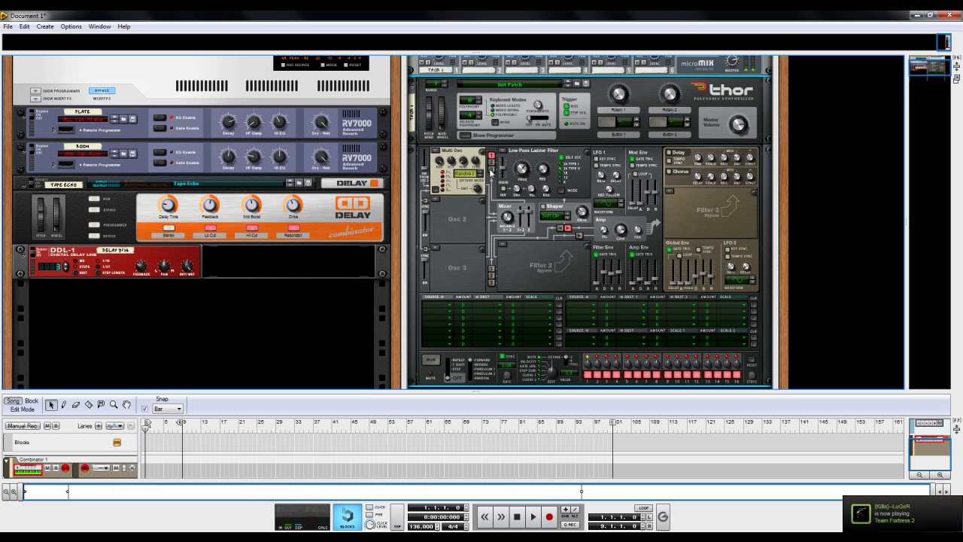
left_click(435, 201)
left_click(491, 255)
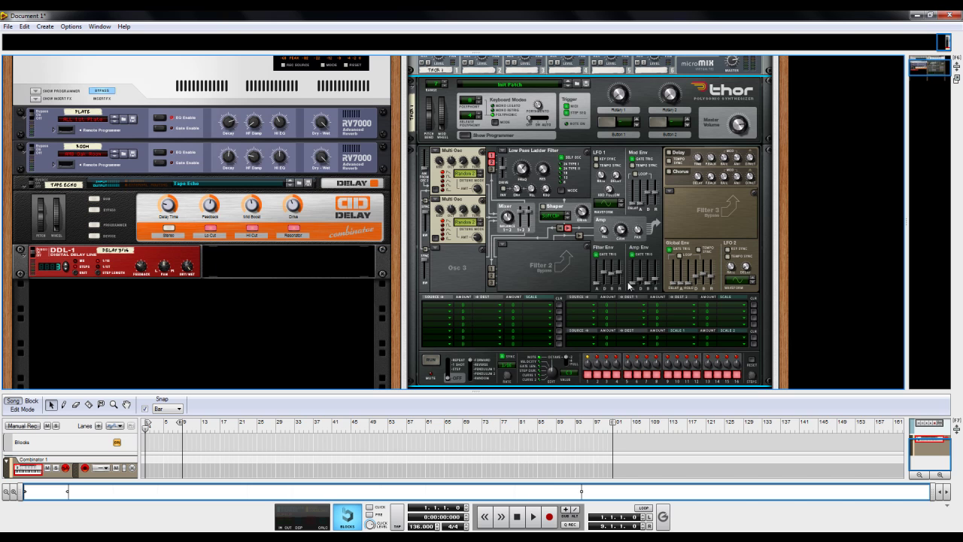
Shorten Thor's filter envelope decay to 122 ms and release to 180 ms.
mouse_move(607, 277)
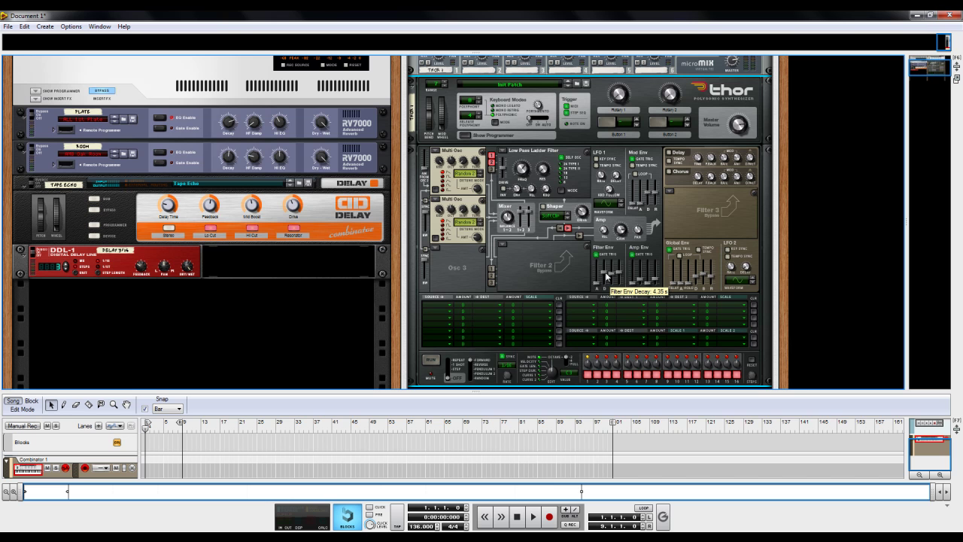
left_click_drag(607, 278, 607, 286)
mouse_move(616, 282)
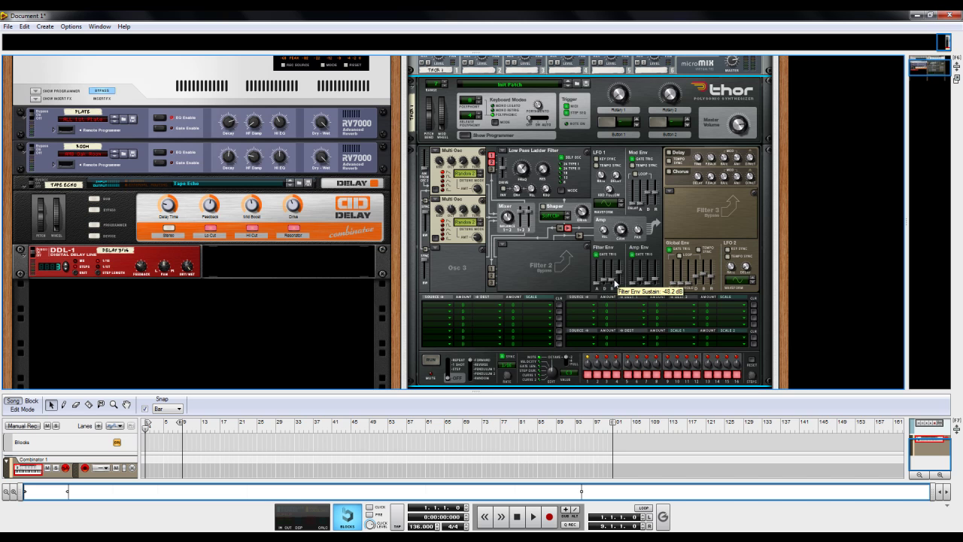
left_click_drag(622, 275, 623, 278)
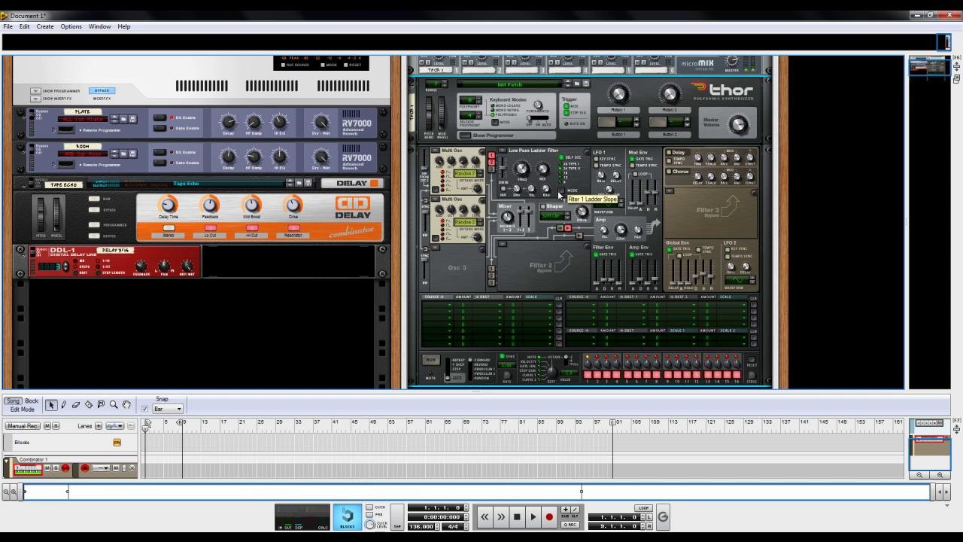
Raise Filter 1's envelope amount to 93 and lower its cutoff to about 636 Hz.
mouse_move(517, 197)
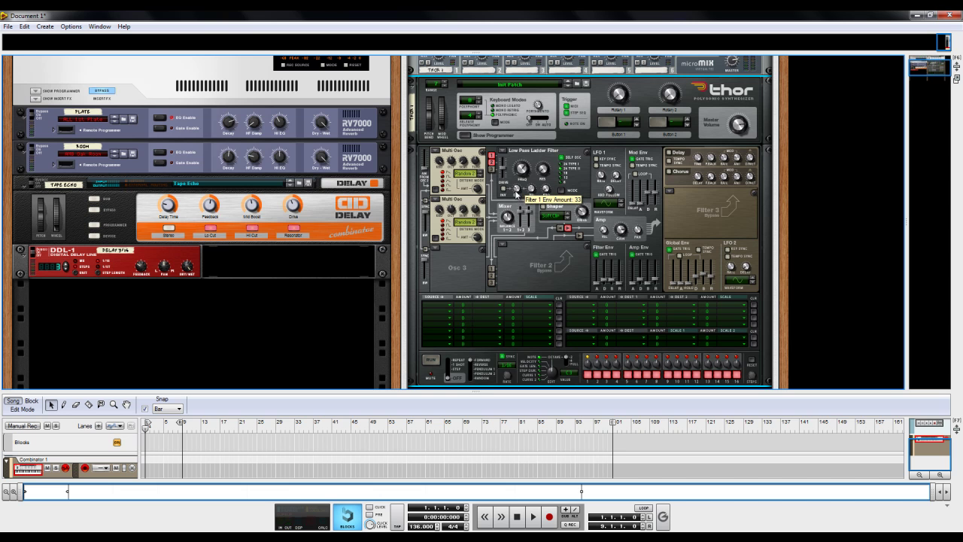
mouse_move(522, 164)
left_click_drag(517, 189, 516, 177)
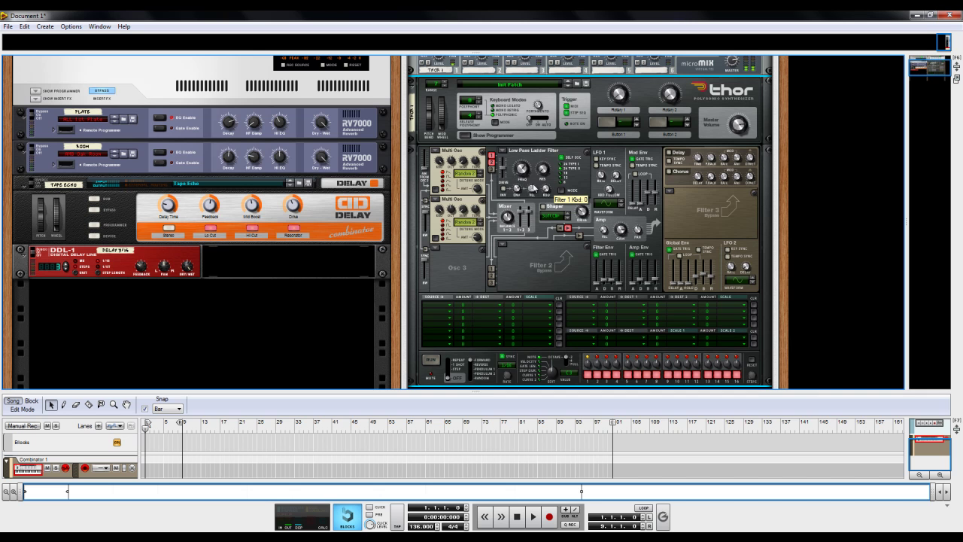
mouse_move(521, 162)
left_click_drag(521, 162, 525, 159)
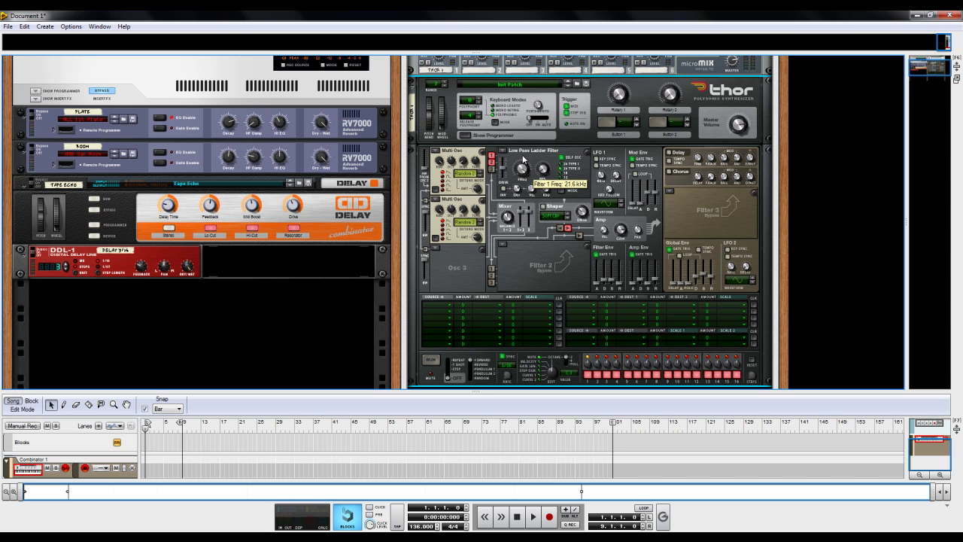
left_click_drag(526, 164, 542, 187)
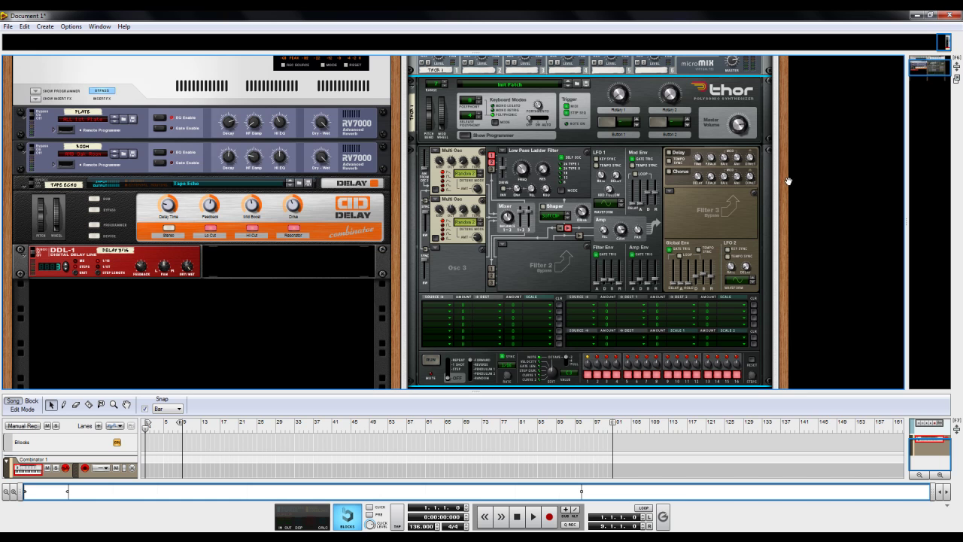
Hide Thor's programmer, duplicate it as Thor 1 Copy, and flip the rack to show cabling.
scroll(790, 181, "up", 3)
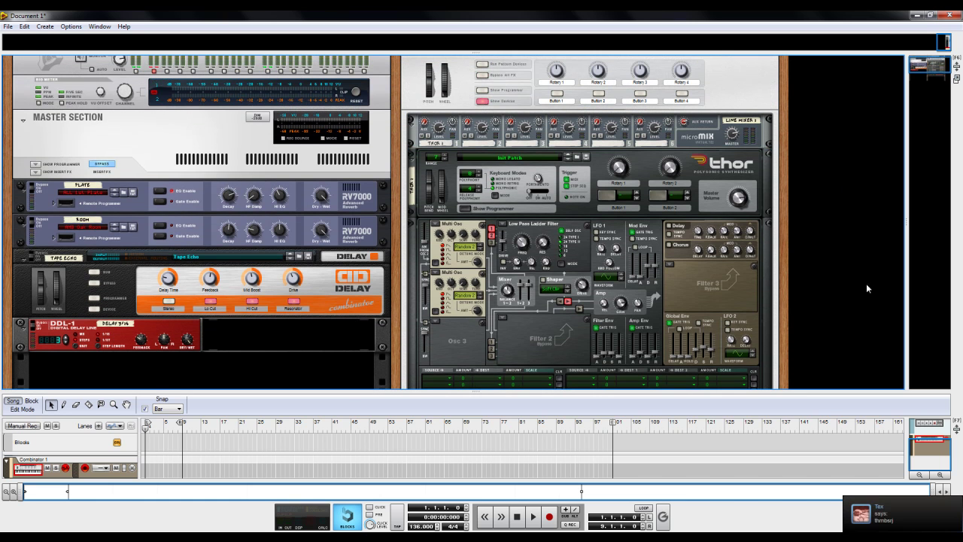
left_click(469, 214)
left_click(467, 211)
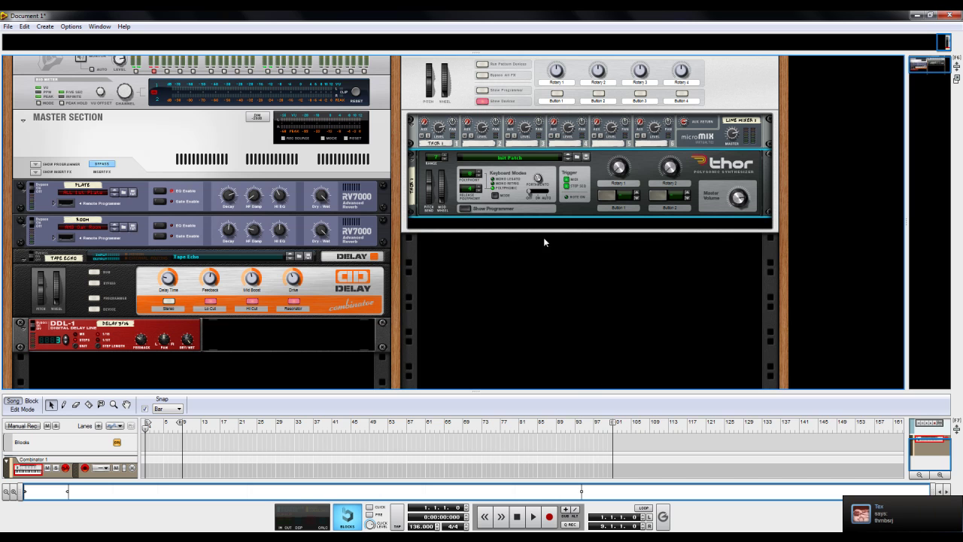
right_click(580, 213)
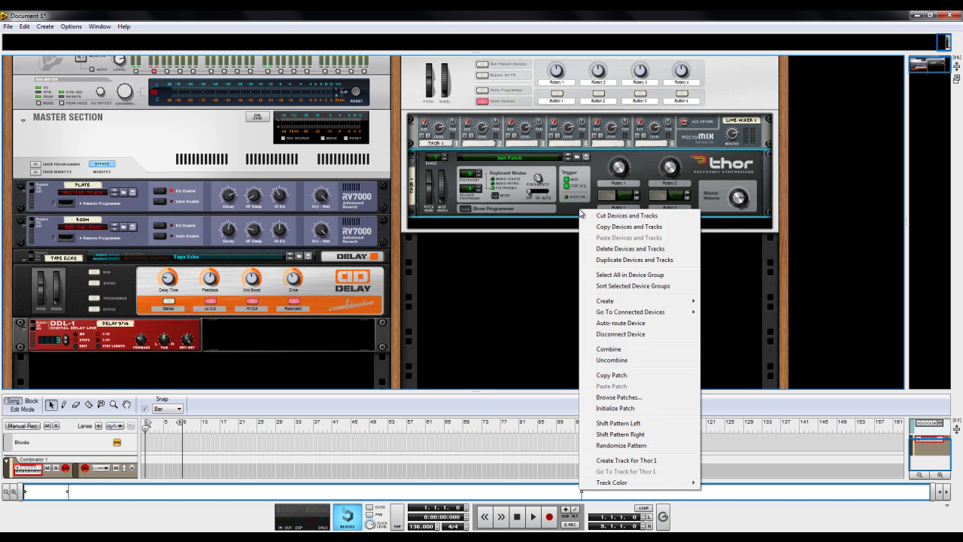
left_click(645, 261)
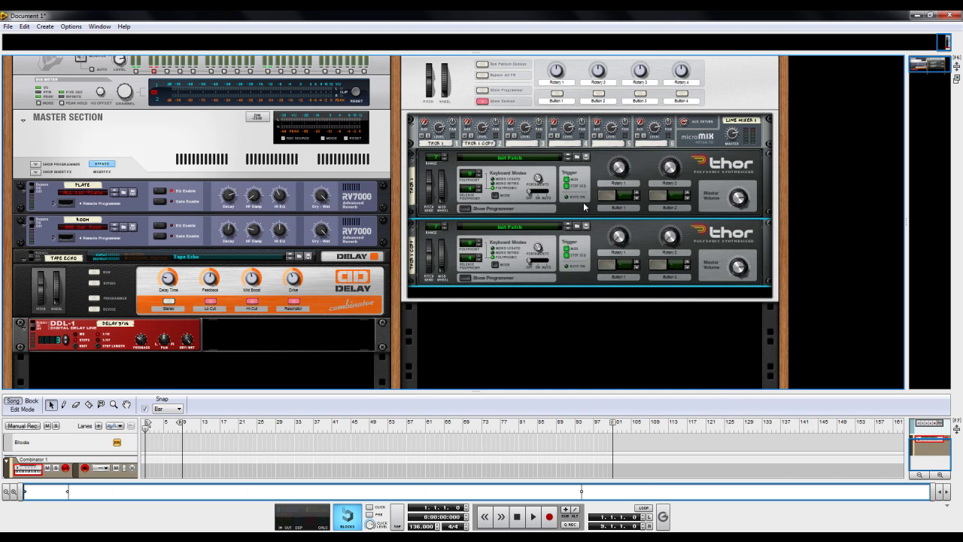
key("Tab")
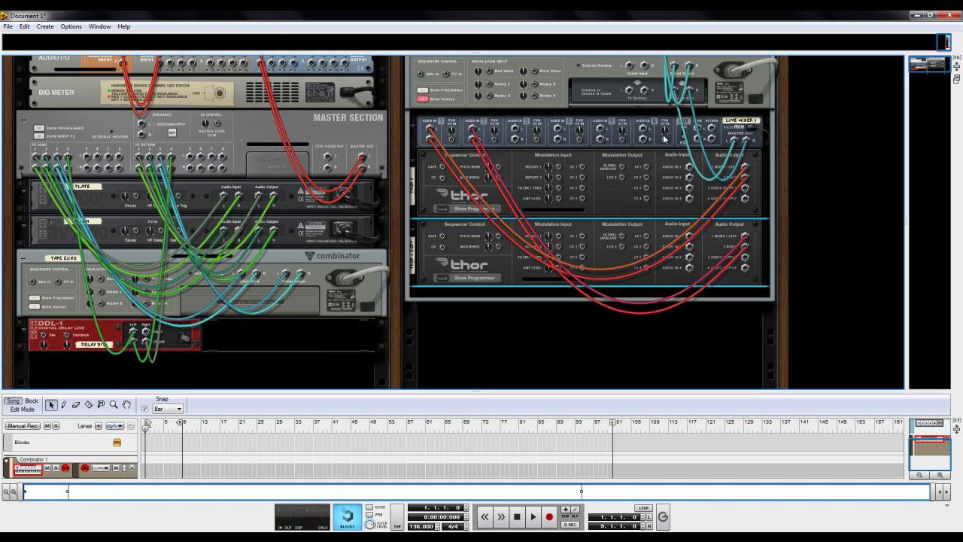
Flip the rack back to the front panels and select the Line Mixer.
key("Tab")
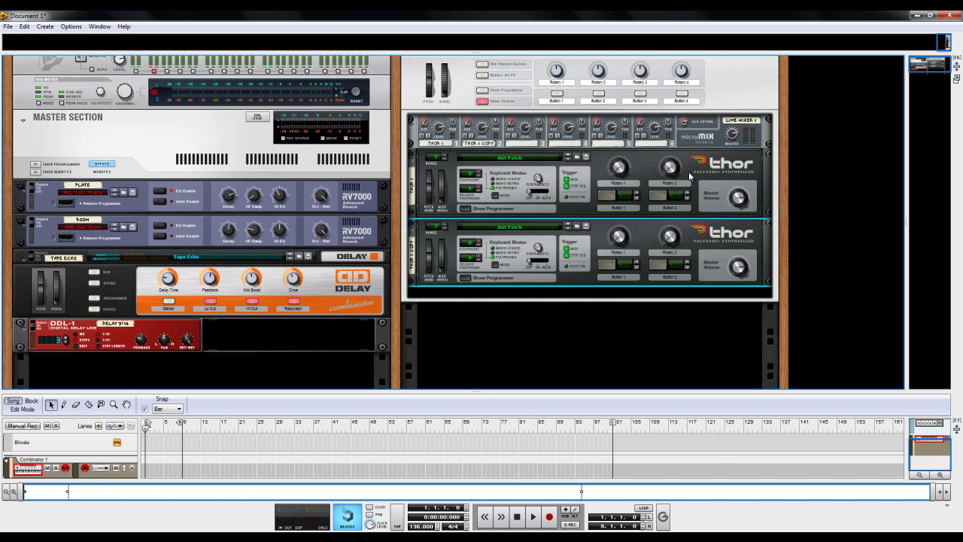
left_click(452, 124)
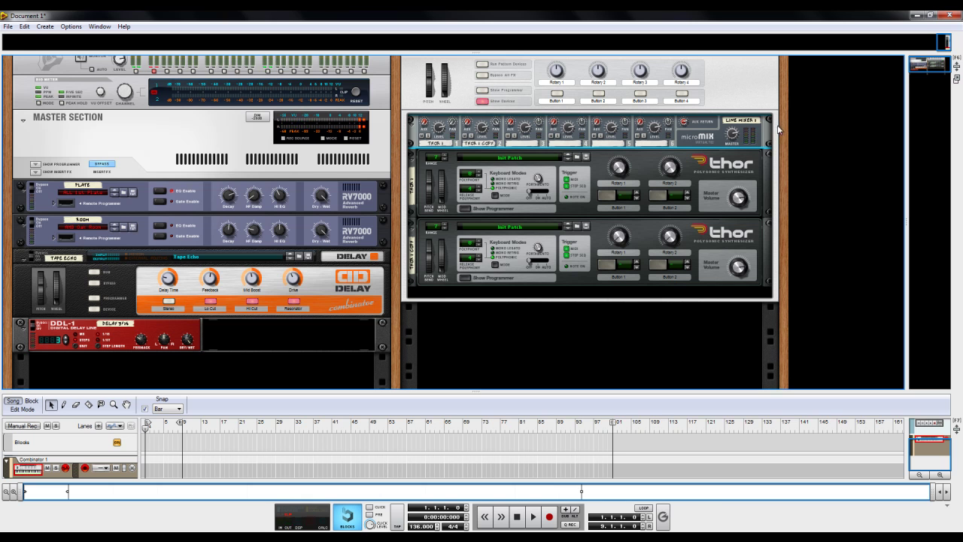
scroll(786, 120, "up", 1)
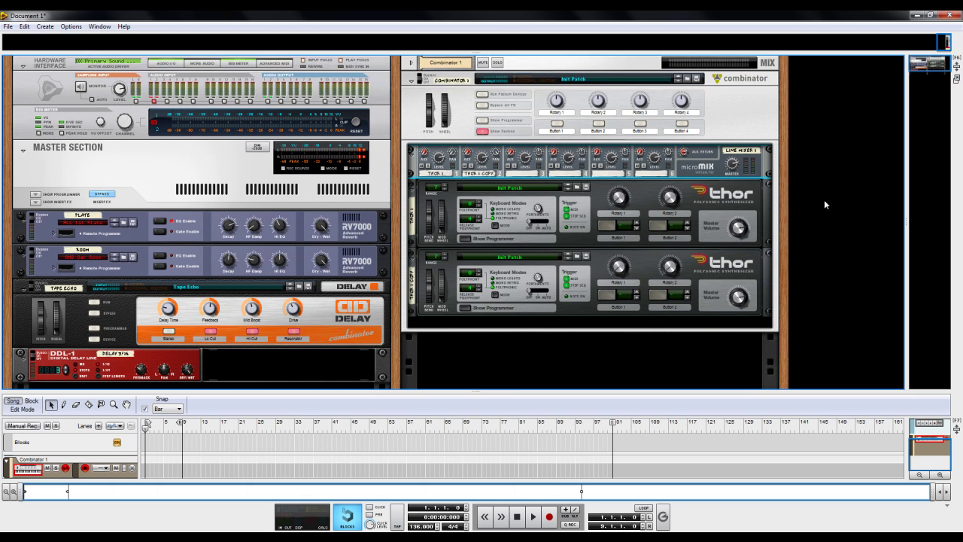
Insert an MClass Equalizer into the Combinator from the Line Mixer's menu.
right_click(708, 167)
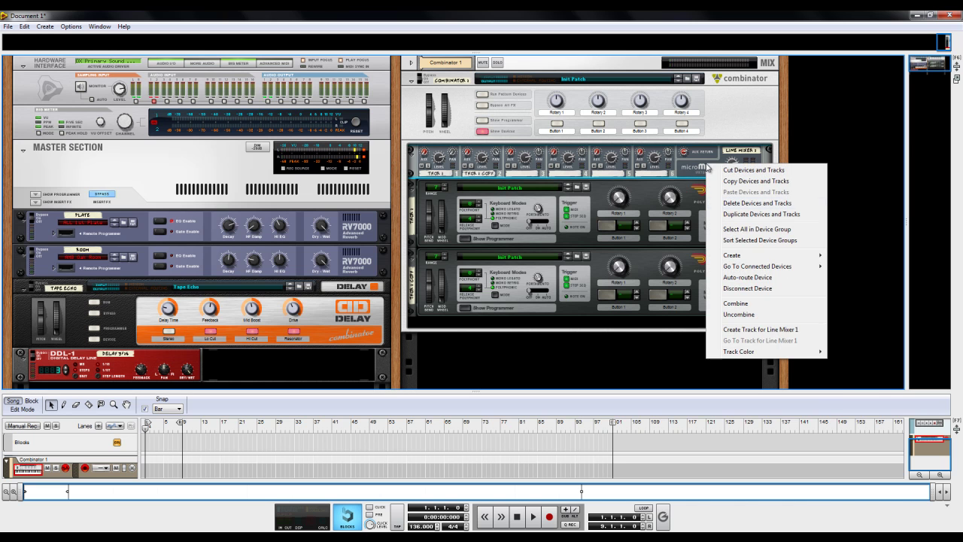
mouse_move(747, 257)
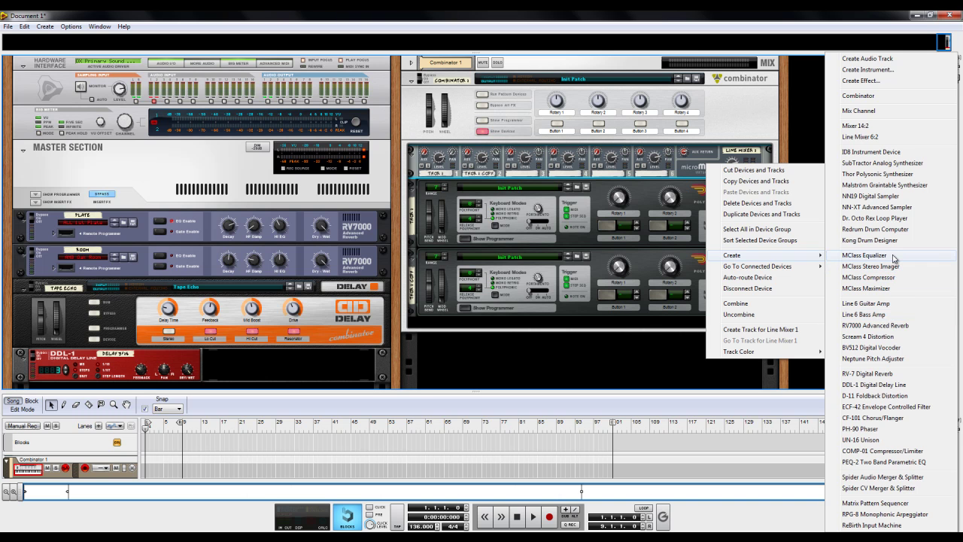
left_click(866, 255)
Cable the Line Mixer's Master Out into the Equalizer's audio input.
key("Tab")
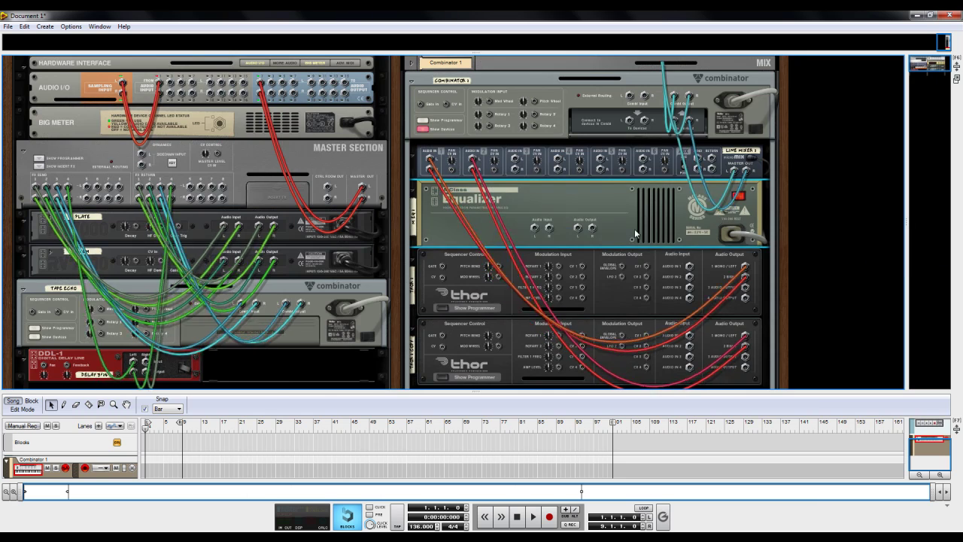
key("Tab")
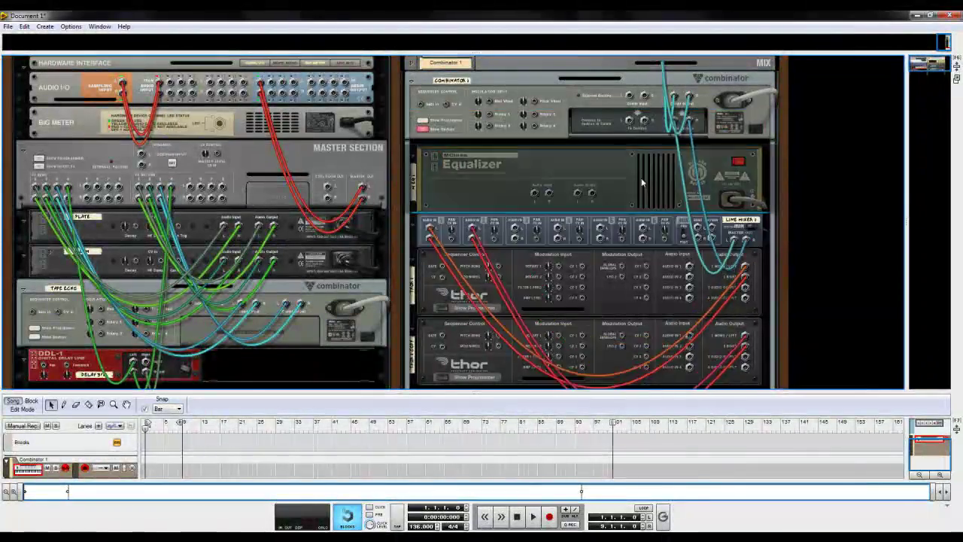
key("Tab")
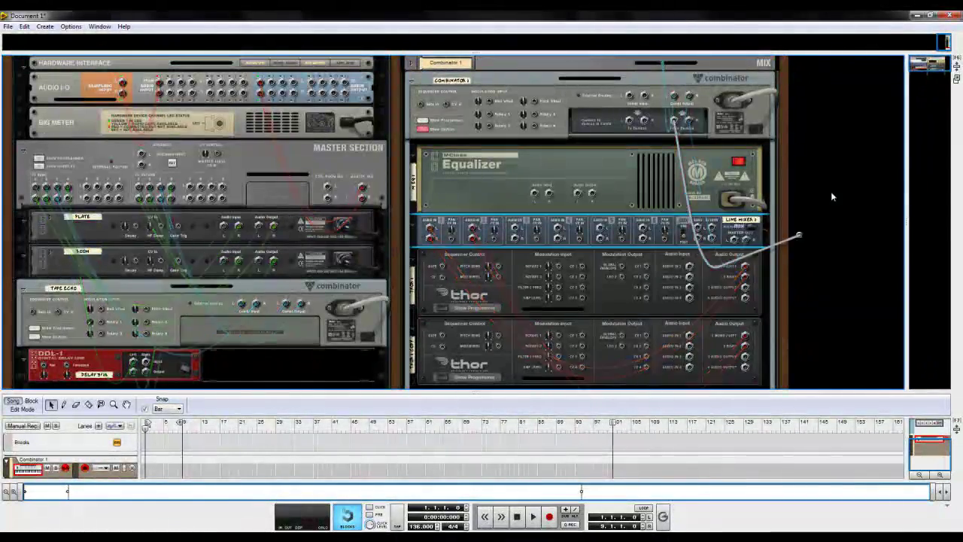
left_click_drag(733, 239, 674, 127)
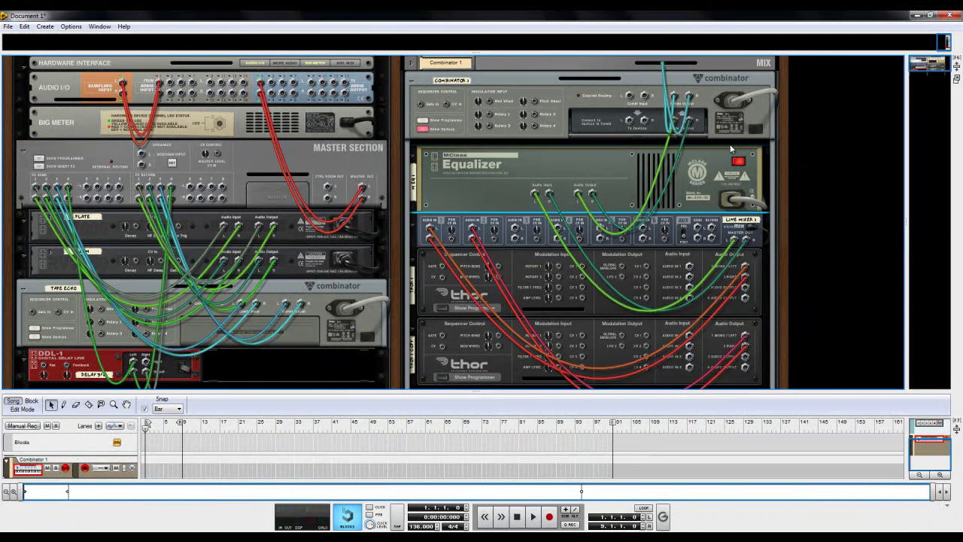
key("Tab")
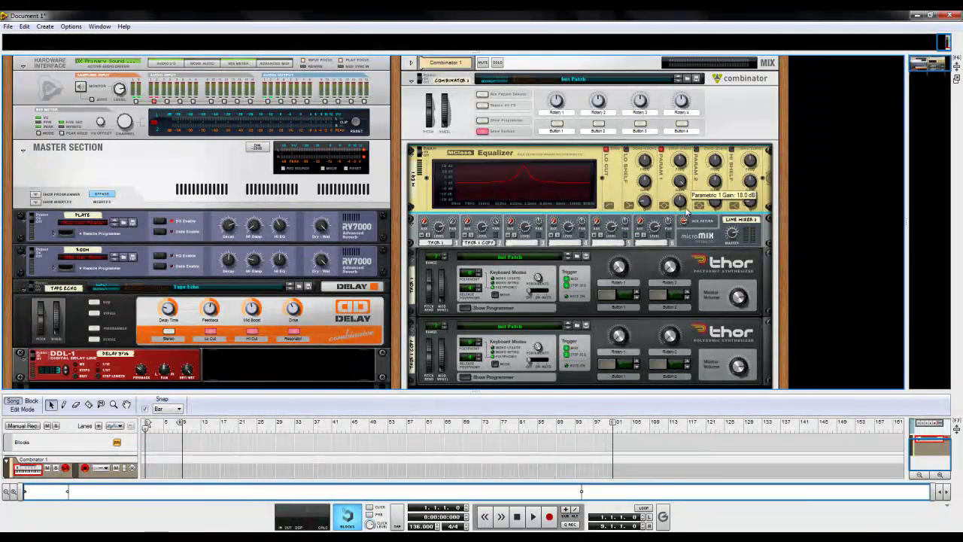
Make Equalizer band 1 a narrow -2.3 dB dip at 226.9 Hz.
left_click_drag(681, 205, 681, 199)
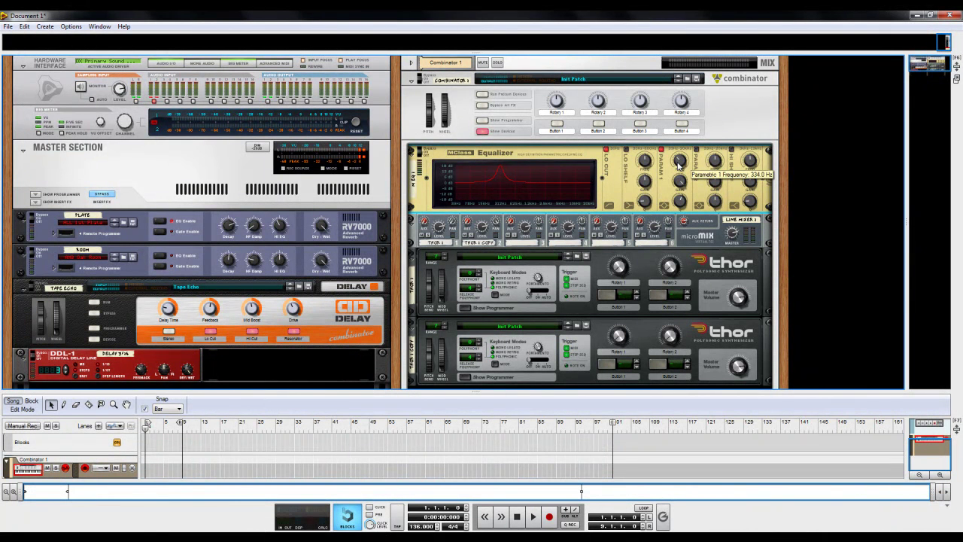
left_click_drag(679, 166, 678, 167)
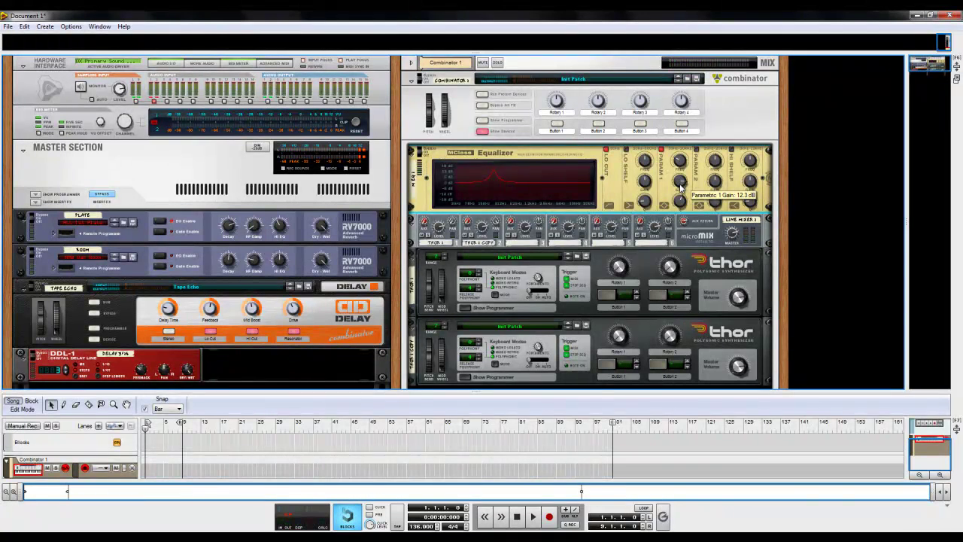
left_click_drag(680, 187, 683, 201)
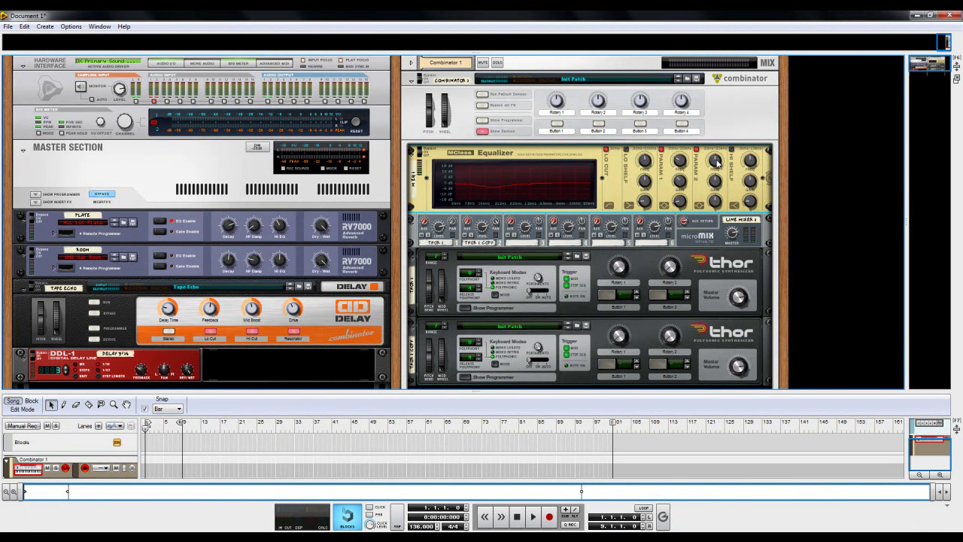
Boost Equalizer band 2 gain to 3.4 dB.
mouse_move(715, 157)
mouse_move(717, 181)
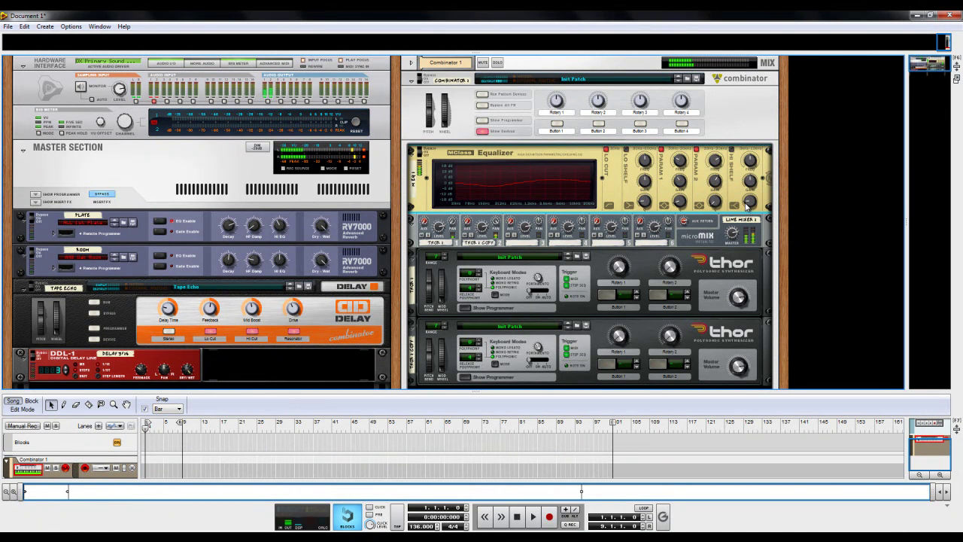
left_click_drag(717, 185, 717, 181)
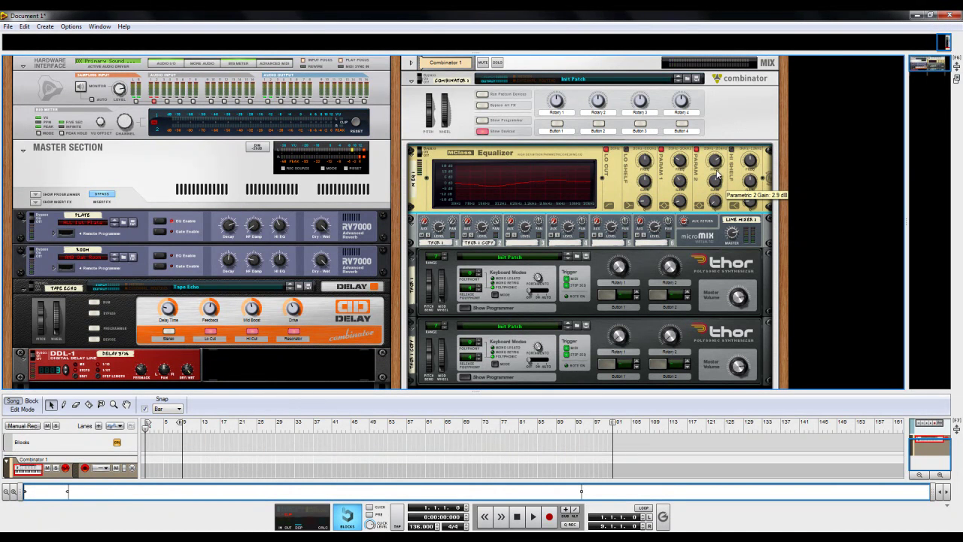
mouse_move(709, 202)
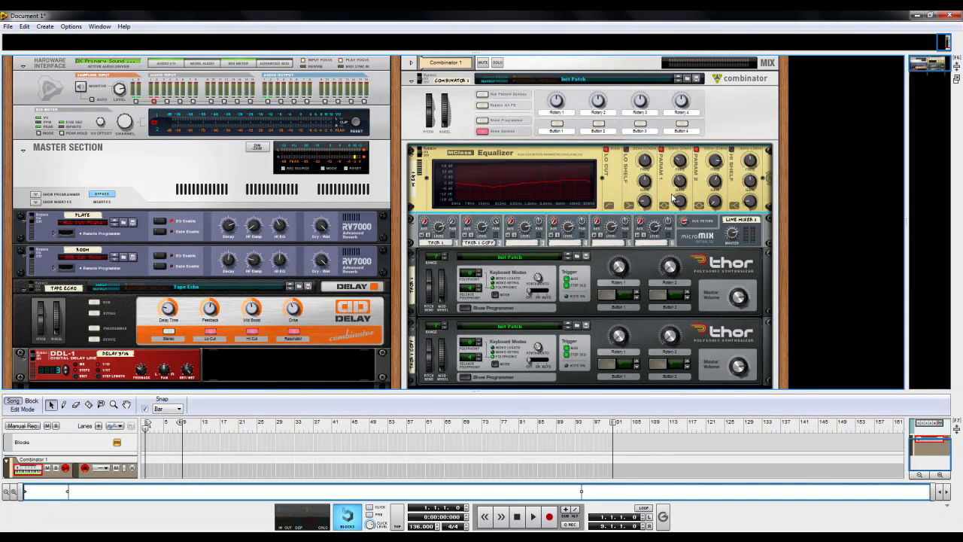
Insert a second MClass Equalizer and set band 1 gain to -2.9 dB and band 2 gain to 6.9 dB.
right_click(614, 205)
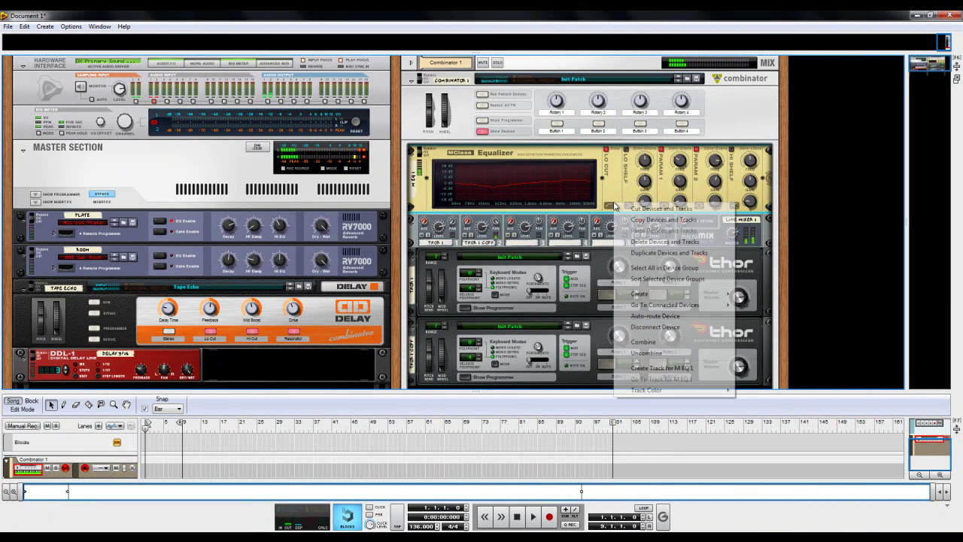
mouse_move(696, 299)
left_click(775, 256)
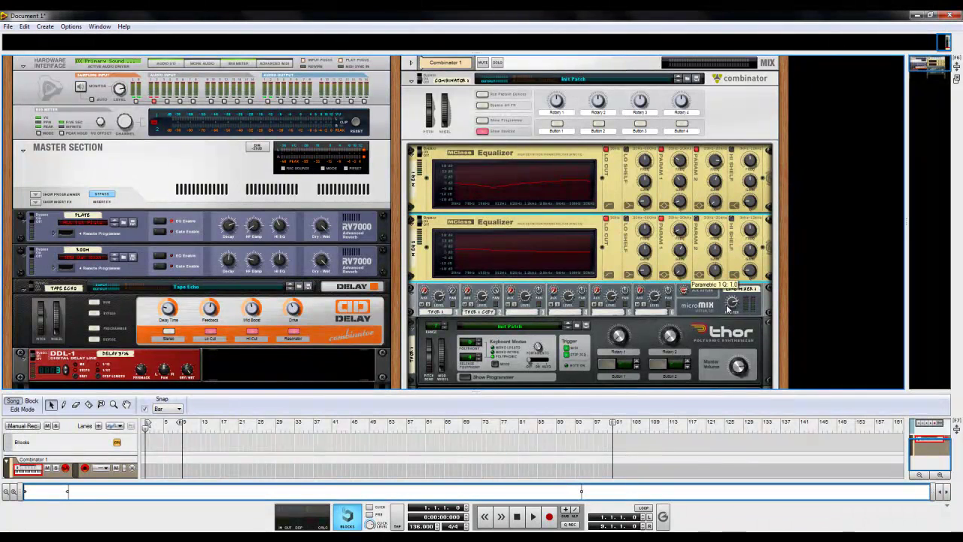
left_click_drag(682, 262, 685, 260)
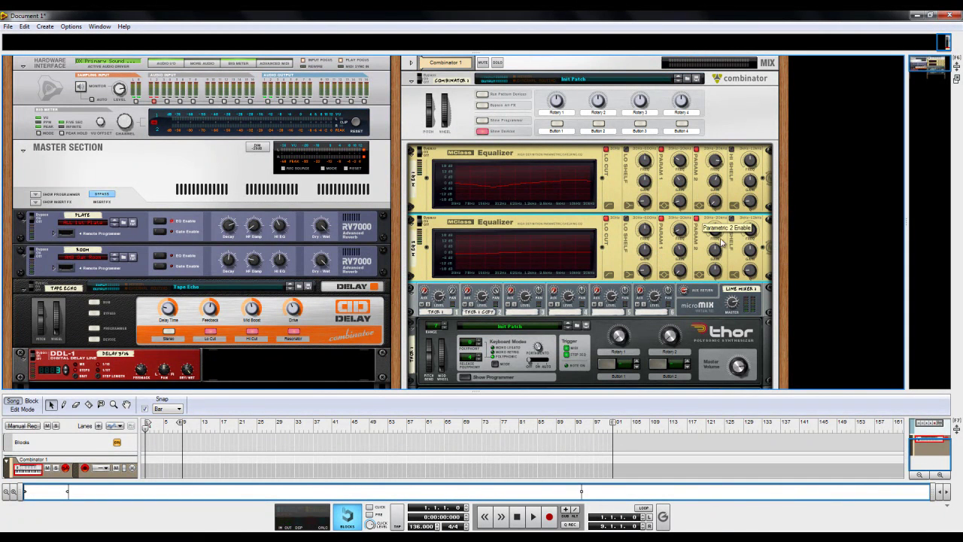
left_click_drag(716, 251, 733, 281)
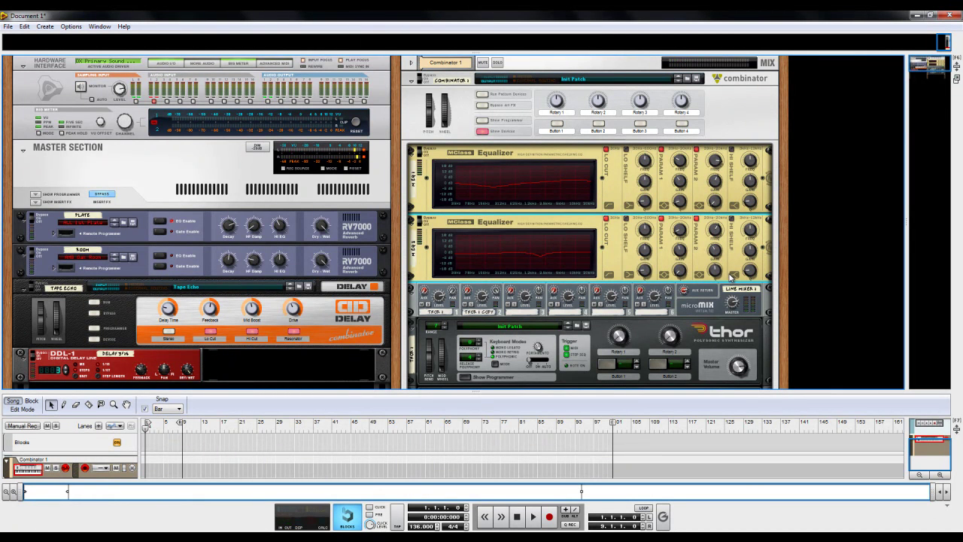
Insert a DDL-1 Digital Delay Line into the Combinator above the line mixer and Thors.
scroll(866, 242, "down", 5)
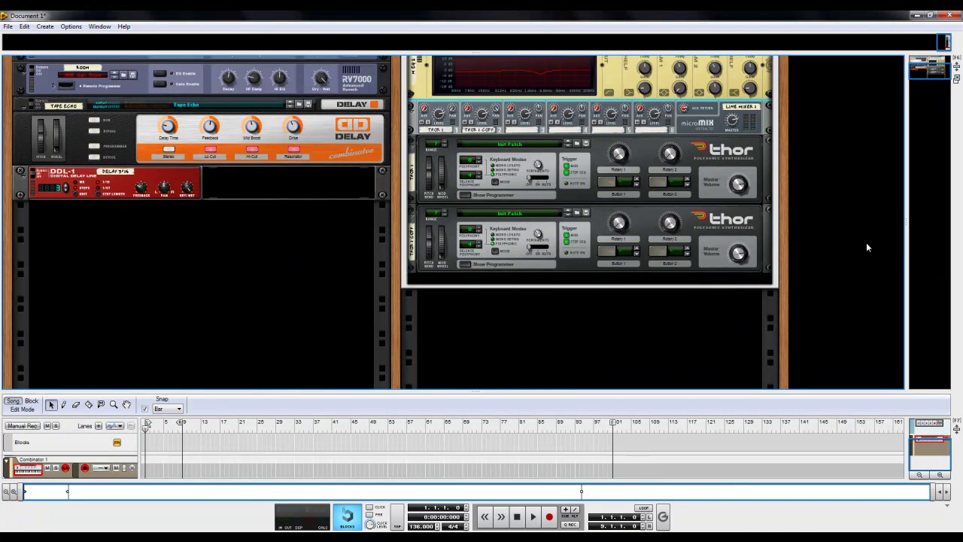
scroll(774, 107, "up", 3)
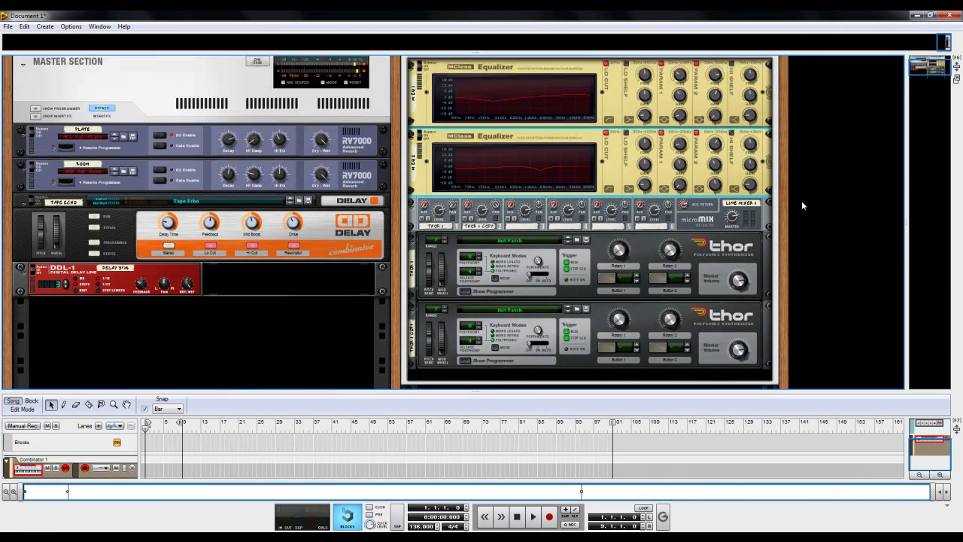
right_click(618, 185)
mouse_move(639, 271)
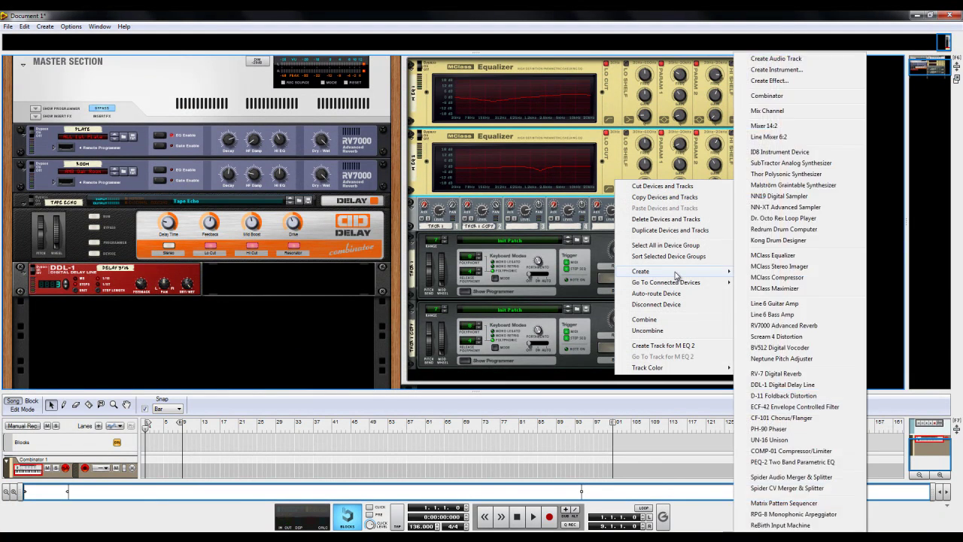
left_click(819, 385)
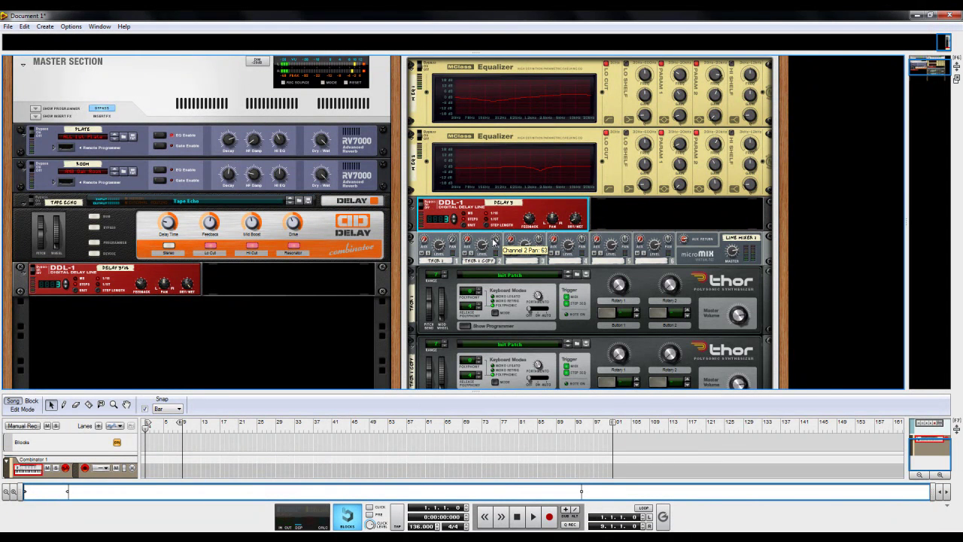
scroll(789, 199, "up", 2)
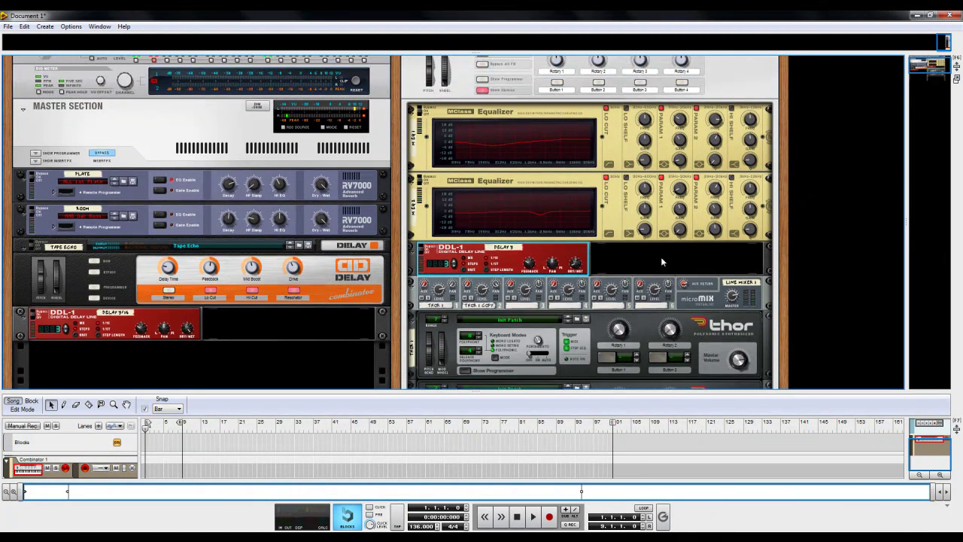
Add an RV-7 Digital Reverb beside the DDL-1 delay.
right_click(586, 253)
mouse_move(647, 345)
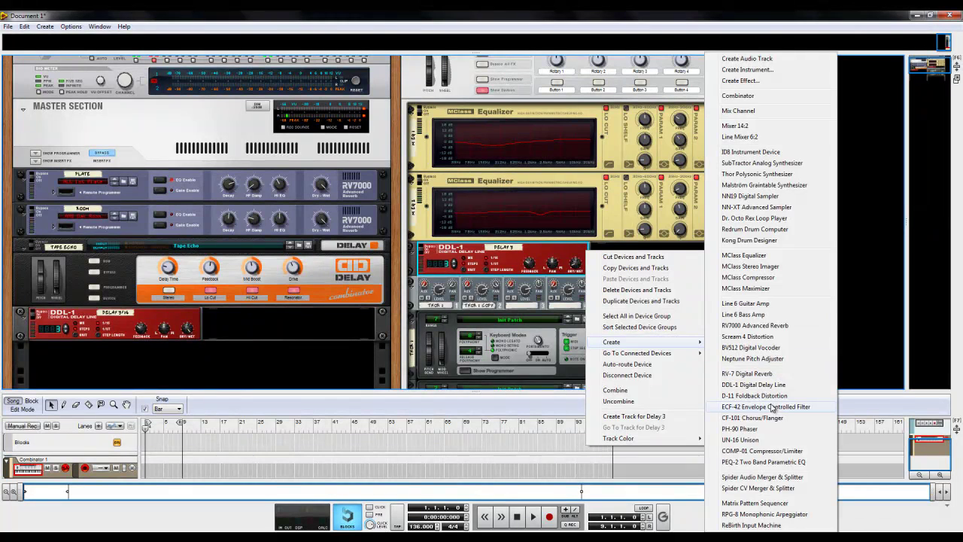
left_click(787, 374)
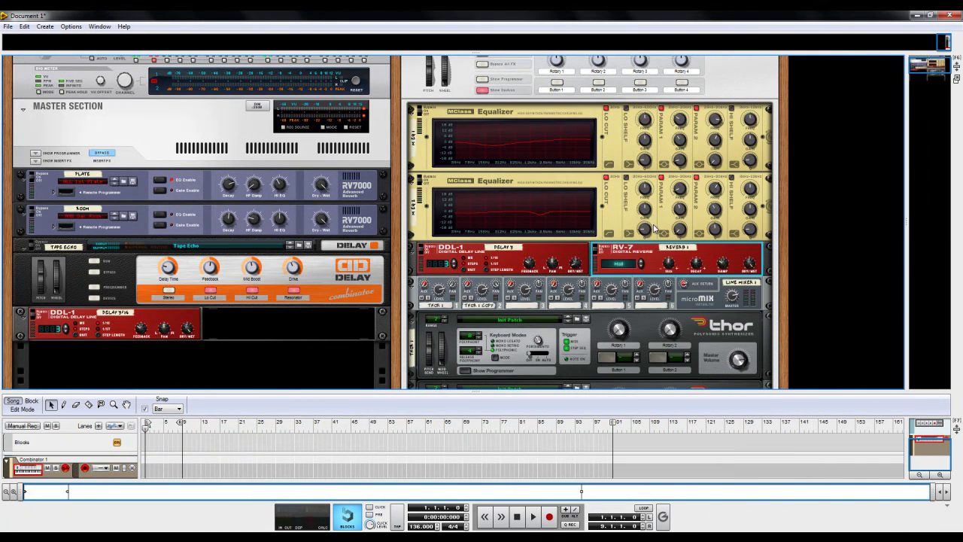
right_click(724, 253)
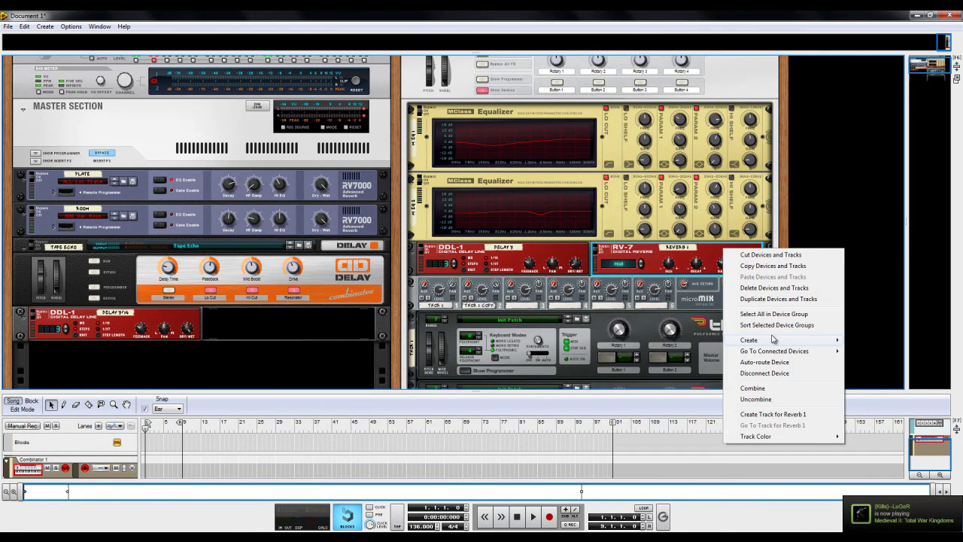
mouse_move(775, 340)
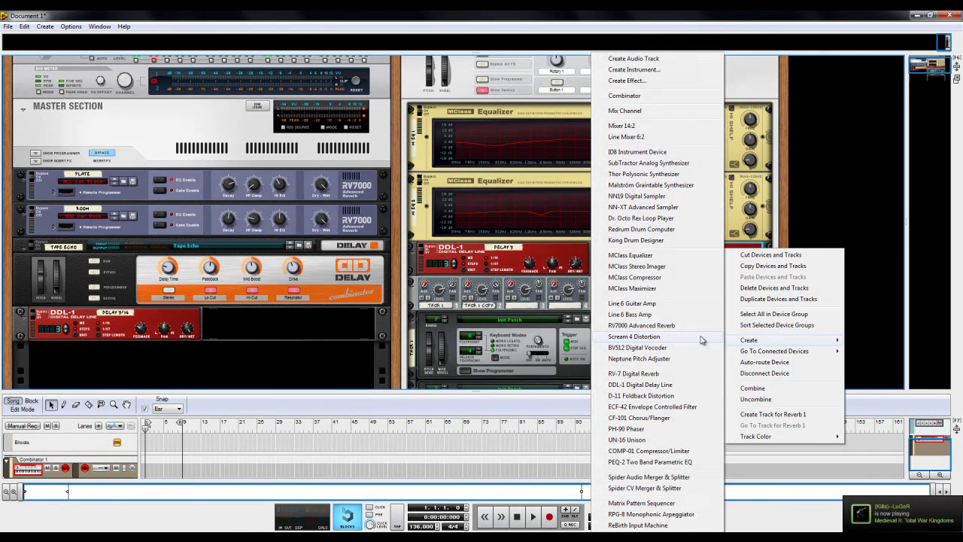
left_click(783, 216)
Turn the RV-7's dry/wet down to 8 and lower its decay.
left_click_drag(750, 262, 758, 285)
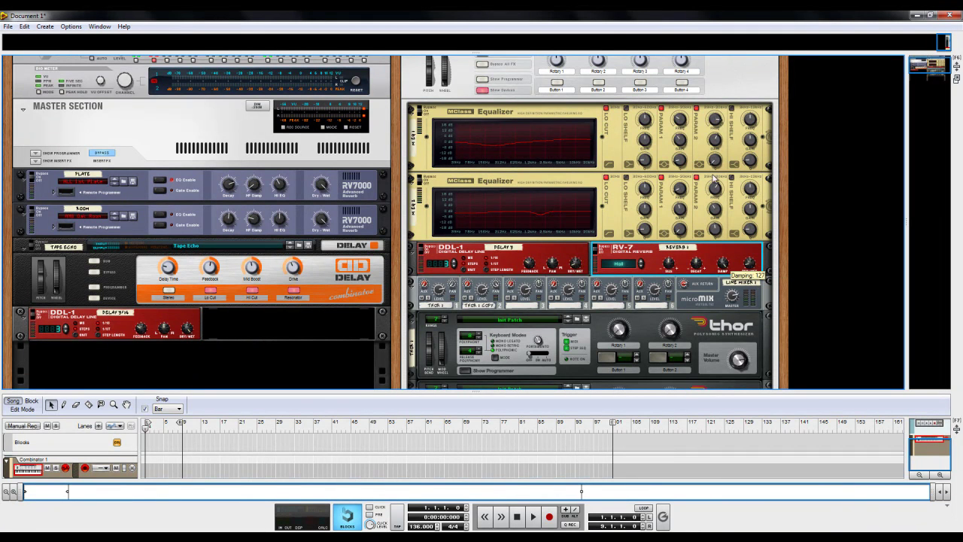
mouse_move(700, 269)
mouse_move(754, 268)
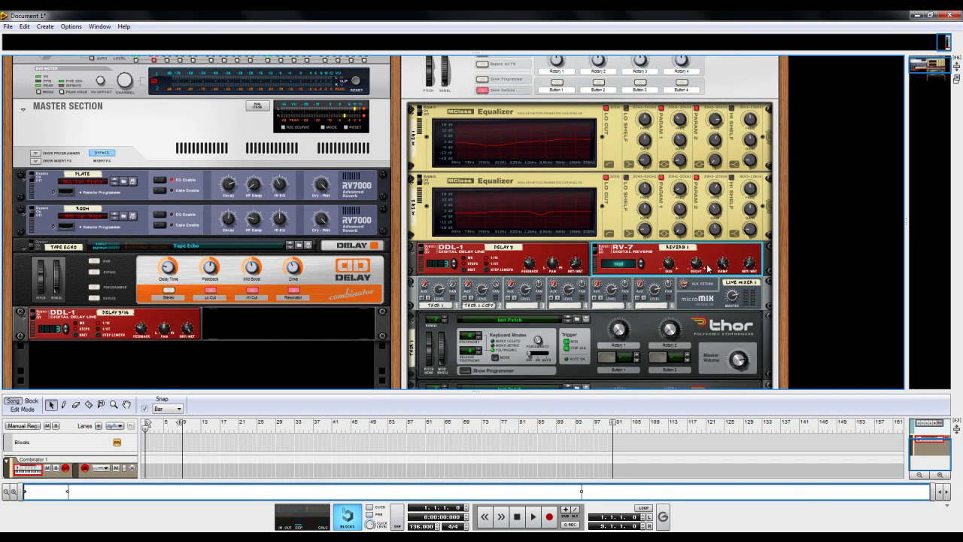
mouse_move(702, 267)
left_click_drag(704, 265, 701, 271)
Insert an RV7000 Advanced Reverb and switch to a different algorithm in its Remote Programmer.
right_click(759, 249)
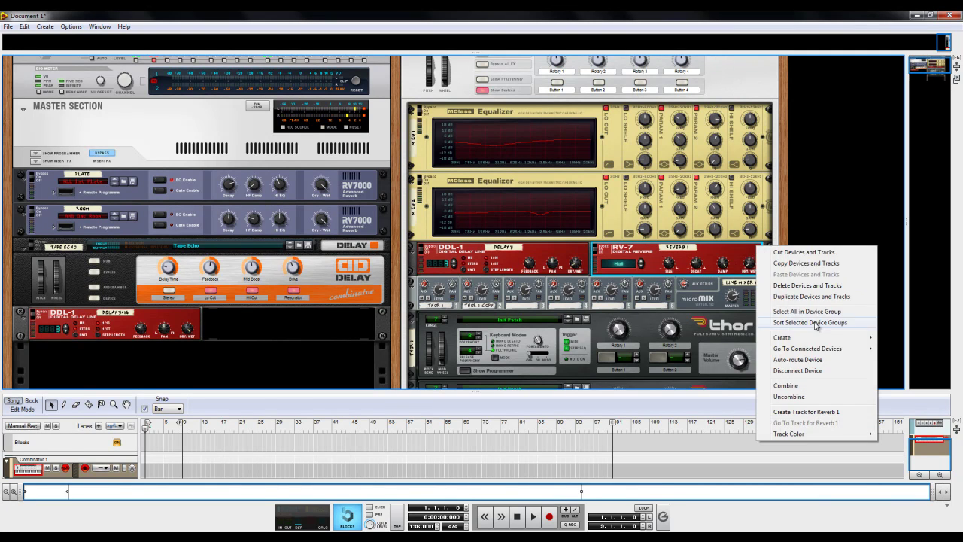
mouse_move(819, 337)
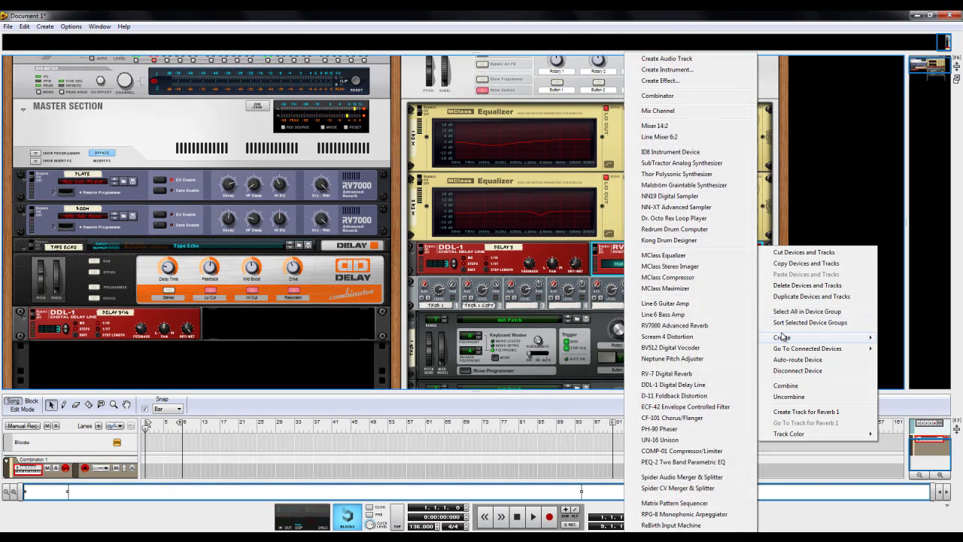
left_click(674, 325)
left_click(446, 300)
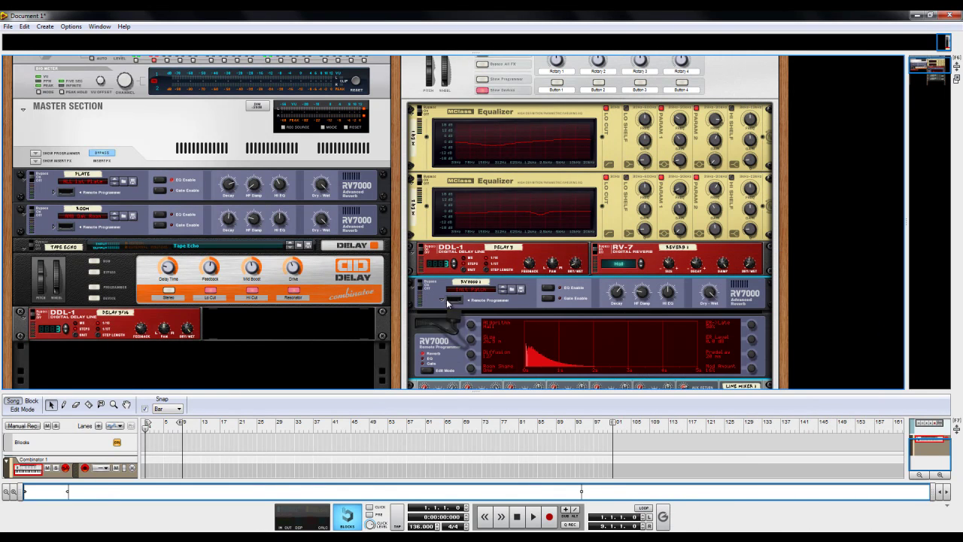
left_click_drag(474, 328, 469, 323)
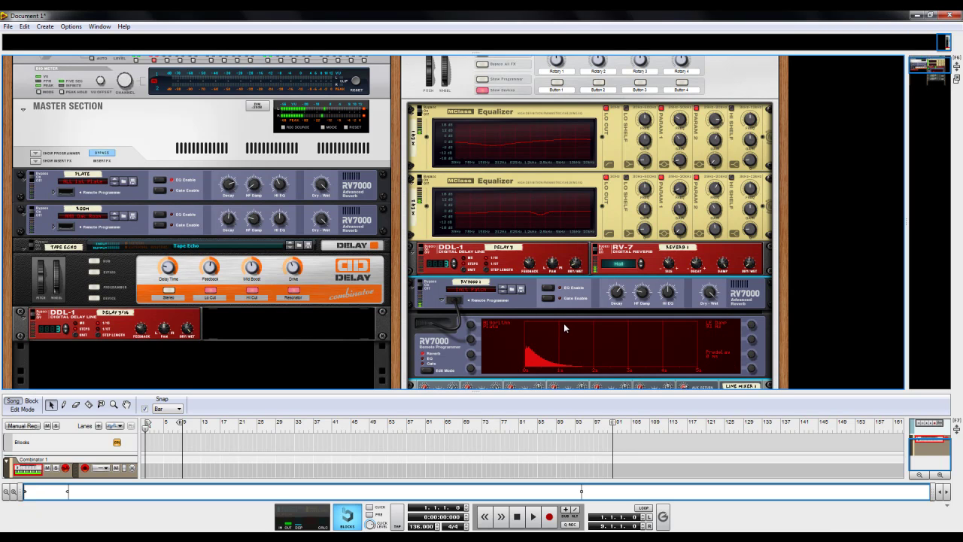
Lower the RV7000 dry/wet from 125 to 18 and raise decay from 82 to 110.
mouse_move(715, 305)
left_click_drag(716, 305, 730, 325)
mouse_move(673, 298)
mouse_move(615, 295)
left_click_drag(615, 295, 624, 301)
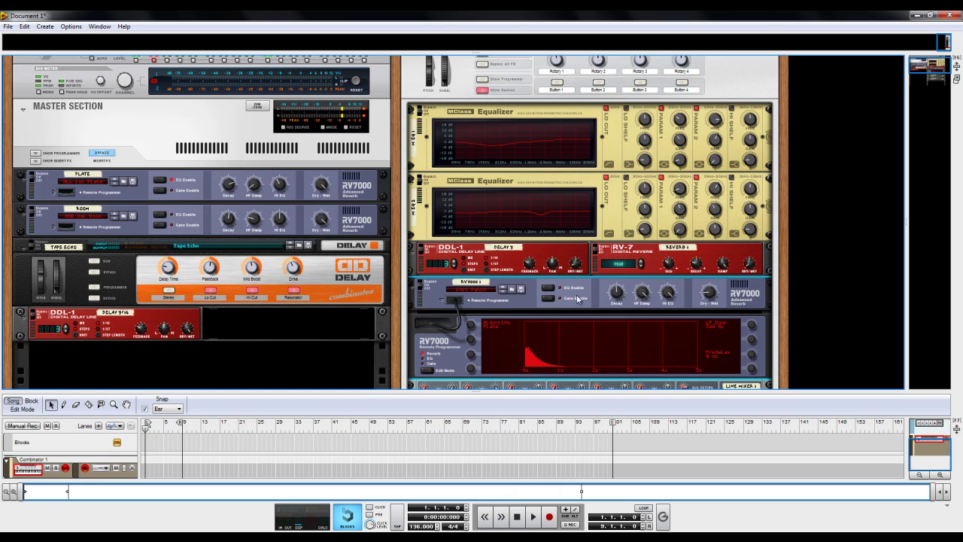
left_click(442, 301)
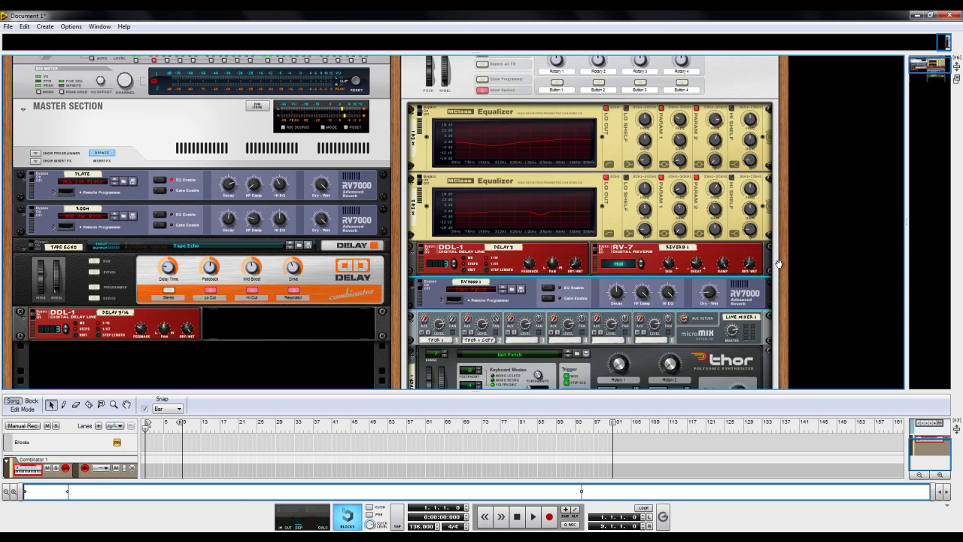
Raise the first Thor's Filter 1 frequency to 260 Hz.
left_click_drag(779, 264, 787, 215)
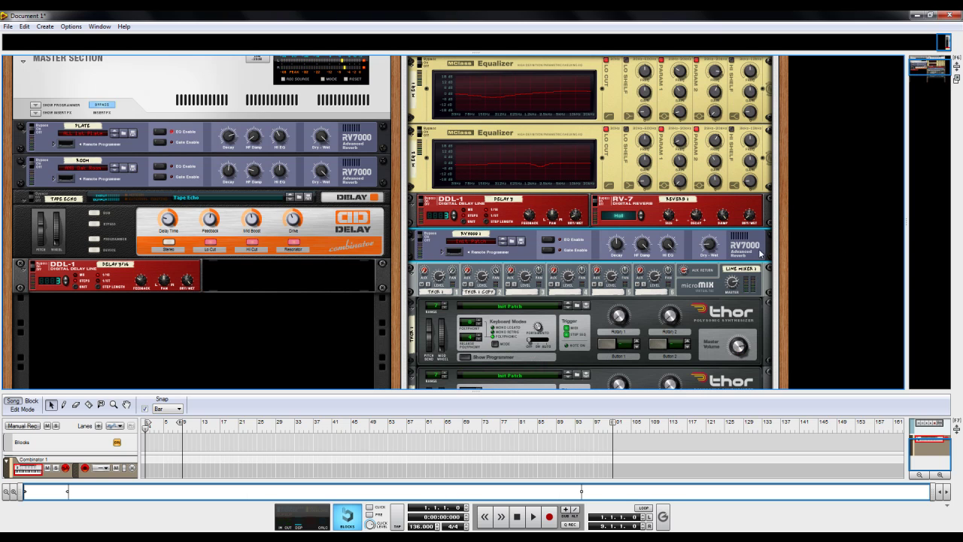
left_click_drag(782, 154, 793, 112)
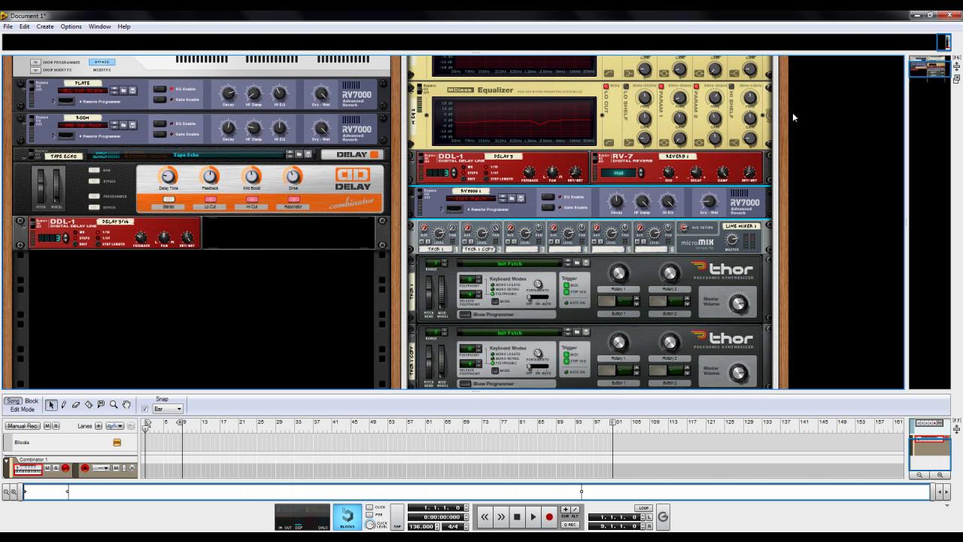
scroll(792, 282, "down", 5)
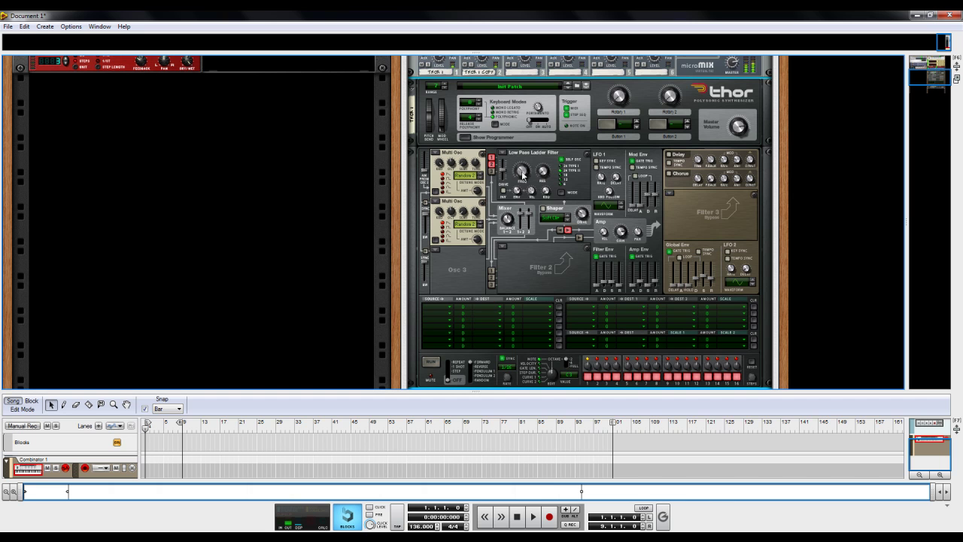
left_click_drag(523, 174, 524, 175)
scroll(847, 145, "up", 1)
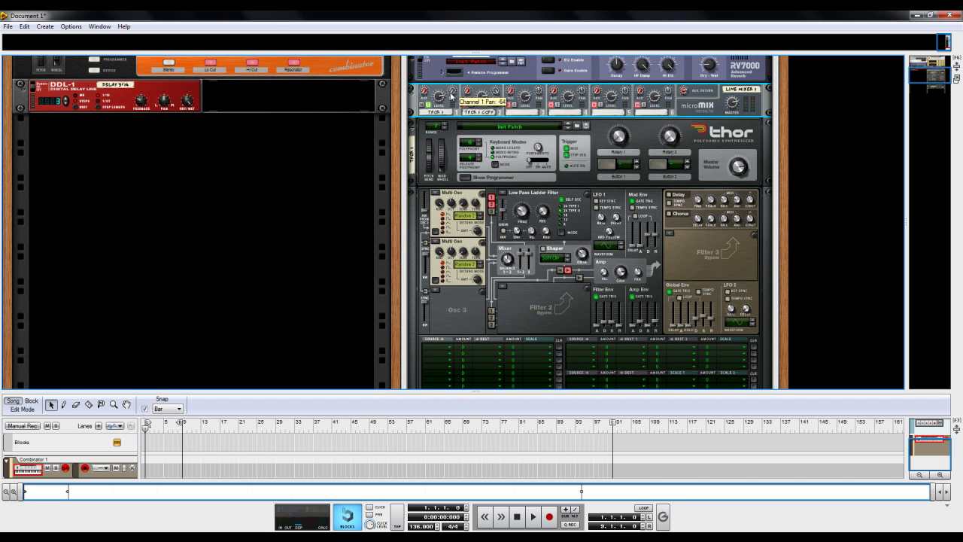
key("super")
key("super")
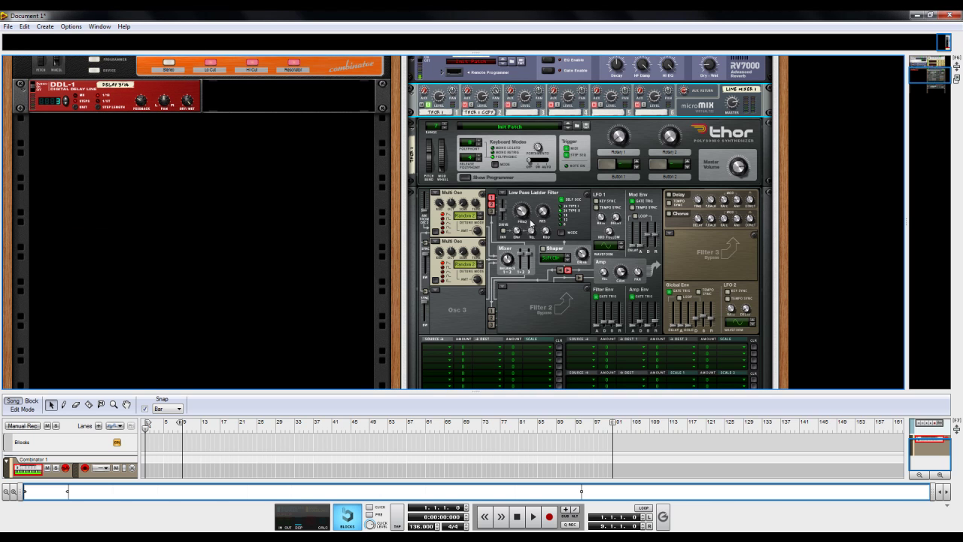
mouse_move(523, 212)
left_click_drag(523, 213, 523, 199)
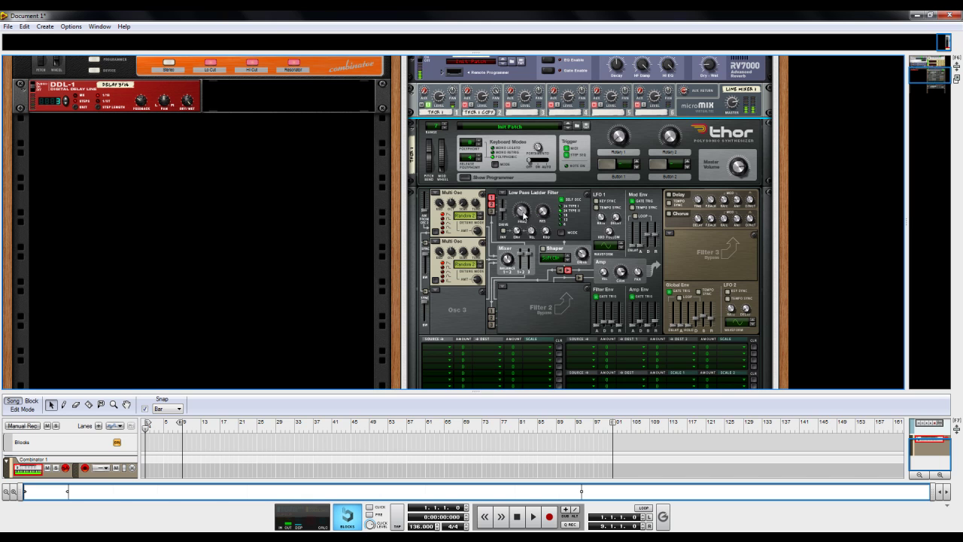
Bring Thor's modulation matrix into view and browse a slot's Source list.
left_click_drag(793, 319, 793, 271)
left_click(434, 306)
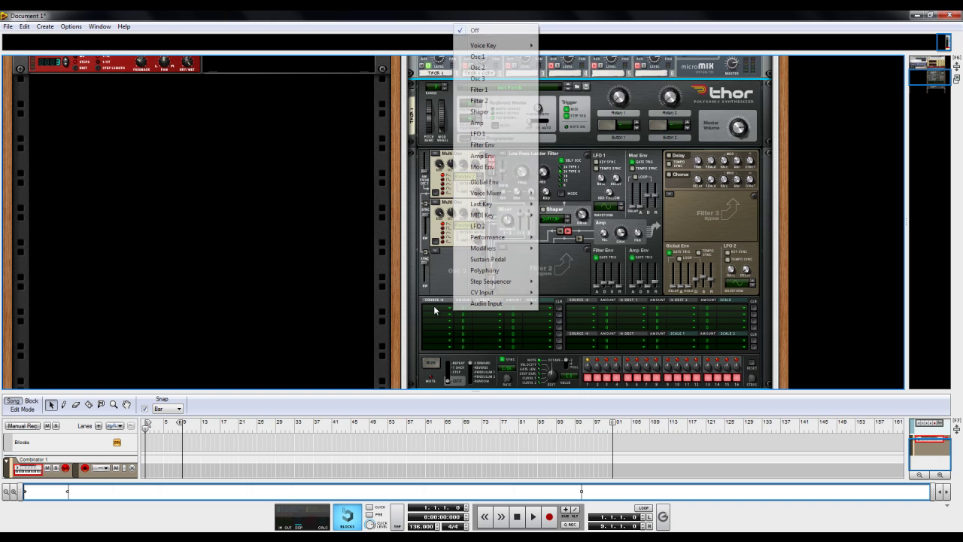
left_click(781, 315)
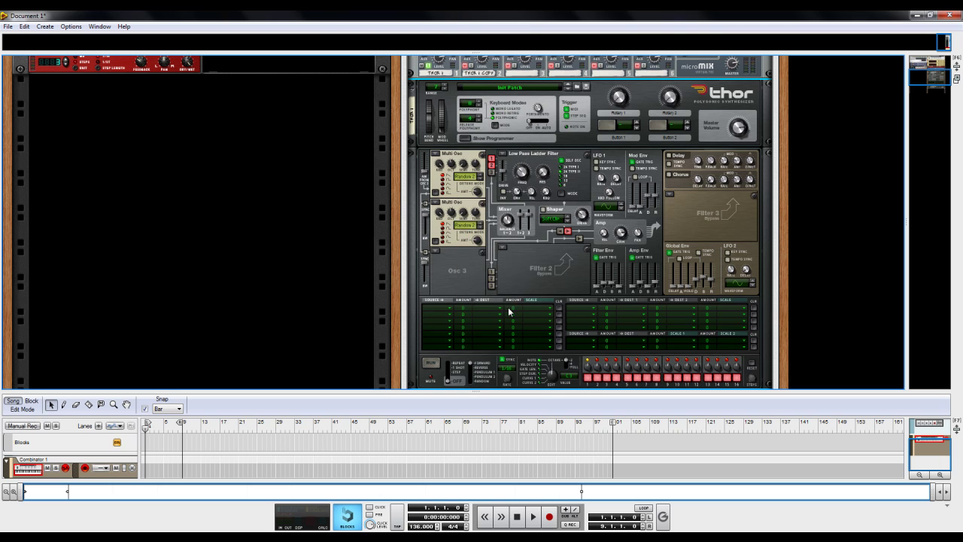
left_click(446, 304)
mouse_move(496, 239)
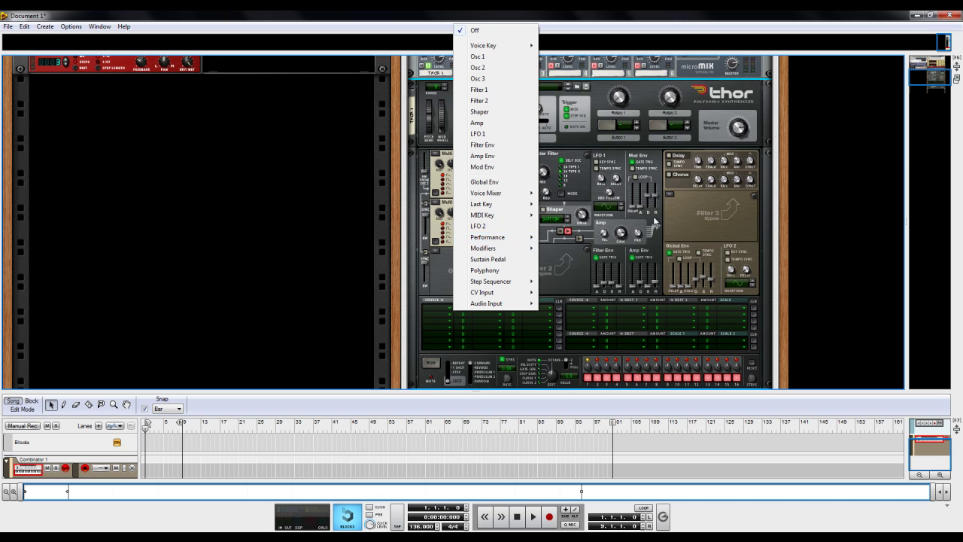
left_click(735, 212)
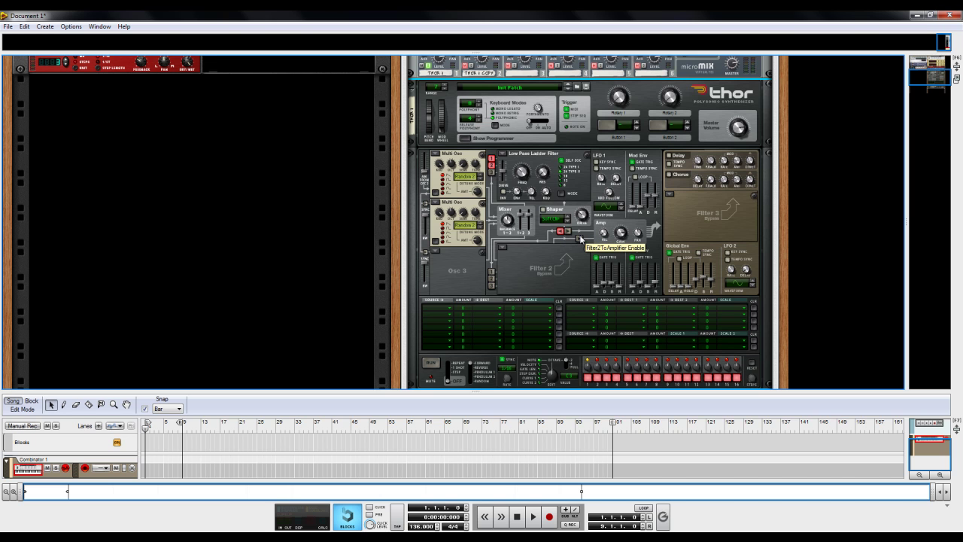
Load a State Variable filter into Filter 2, set its envelope amount to 85, and lower its cutoff.
left_click(503, 247)
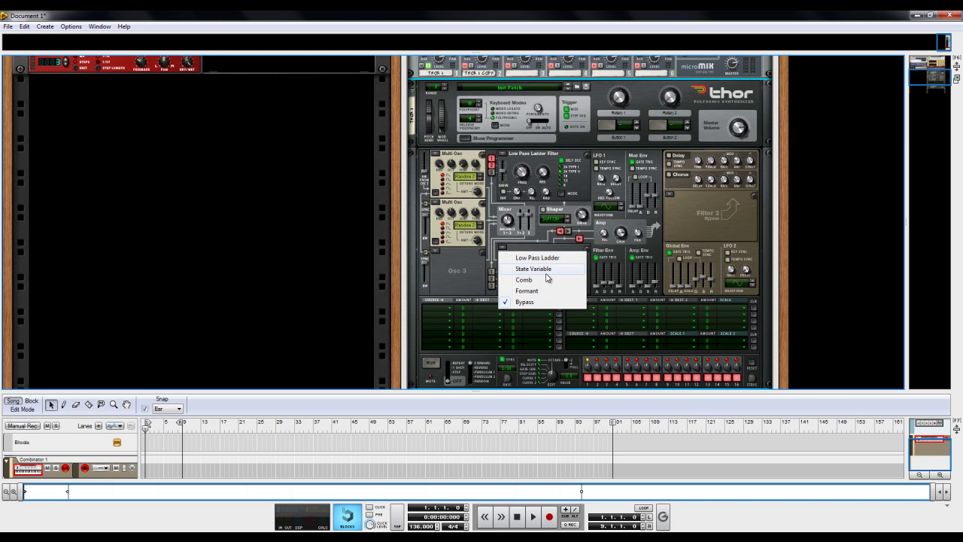
left_click(534, 269)
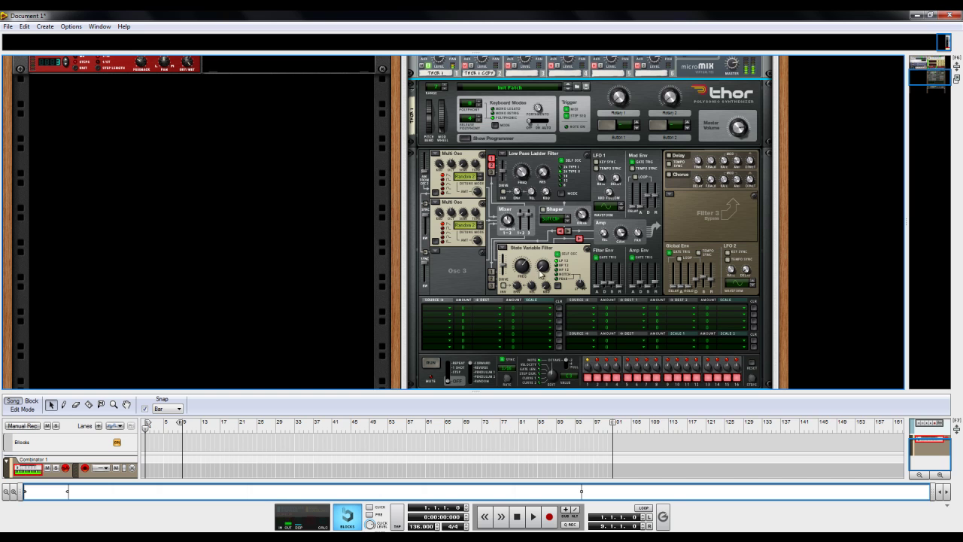
left_click_drag(526, 278, 525, 265)
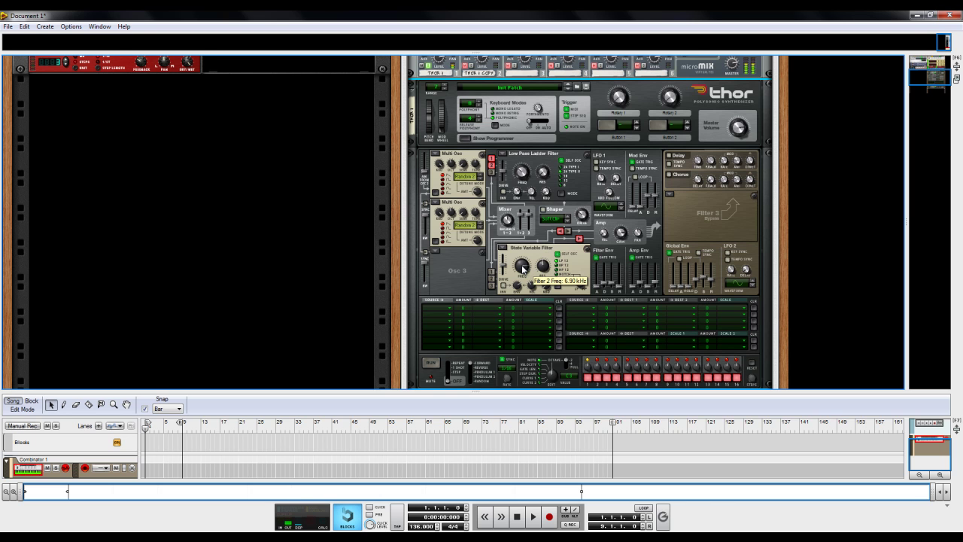
left_click_drag(524, 268, 526, 274)
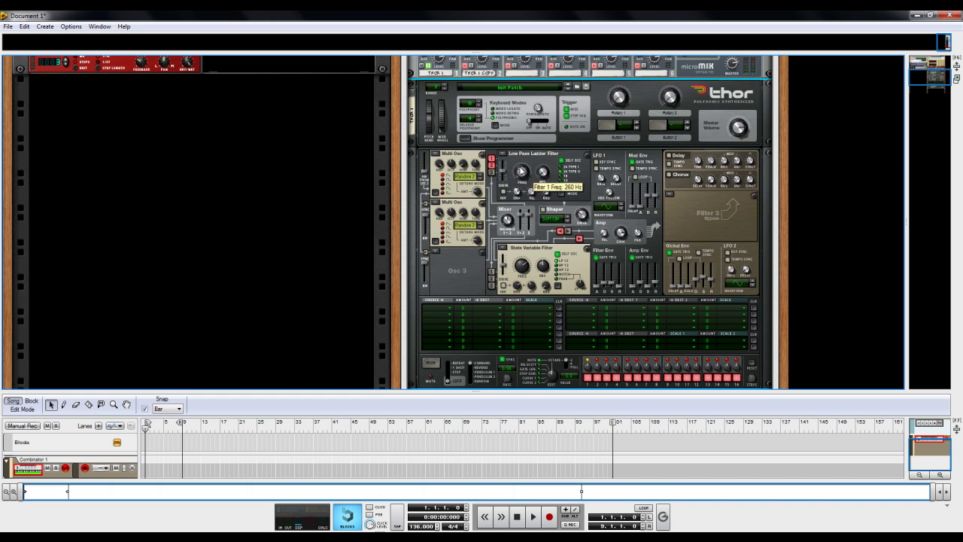
Turn the ladder filter cutoff down, keep Filter 3 on Bypass, and drop the SVF cutoff to 96.3 Hz.
left_click_drag(525, 179, 534, 154)
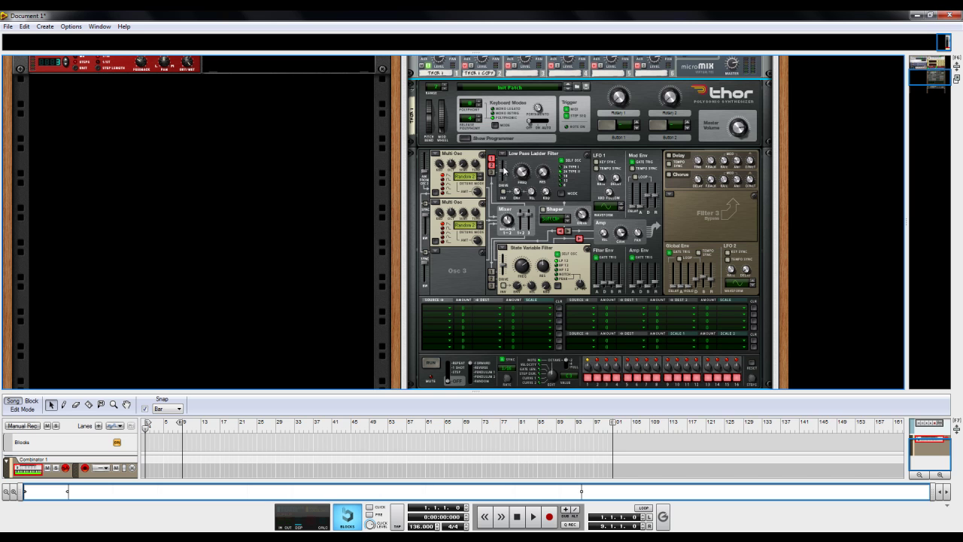
mouse_move(521, 178)
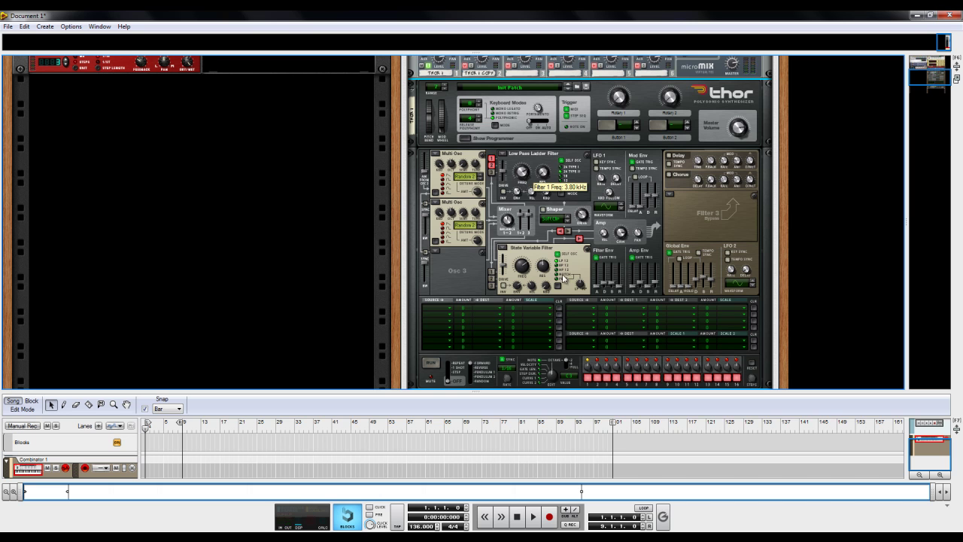
left_click(670, 190)
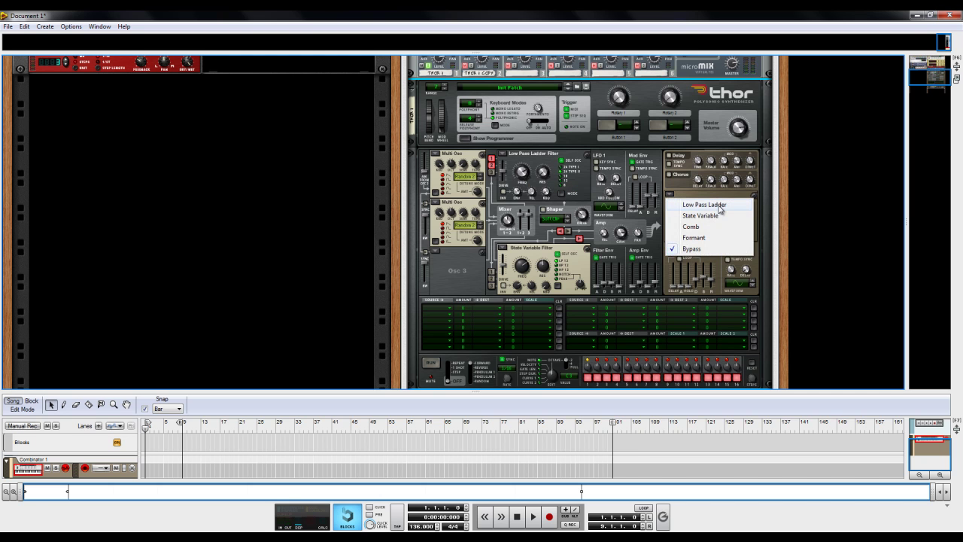
left_click(525, 275)
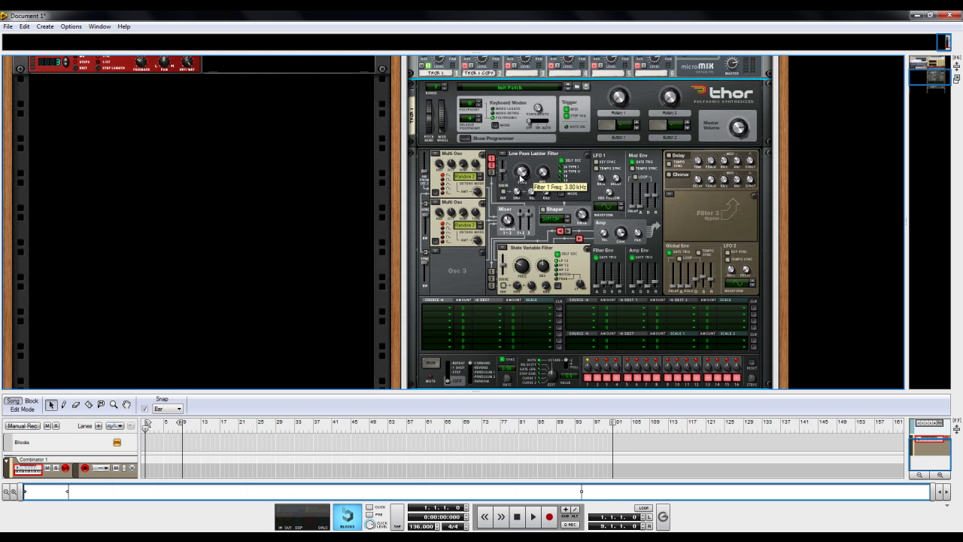
left_click_drag(524, 268, 524, 271)
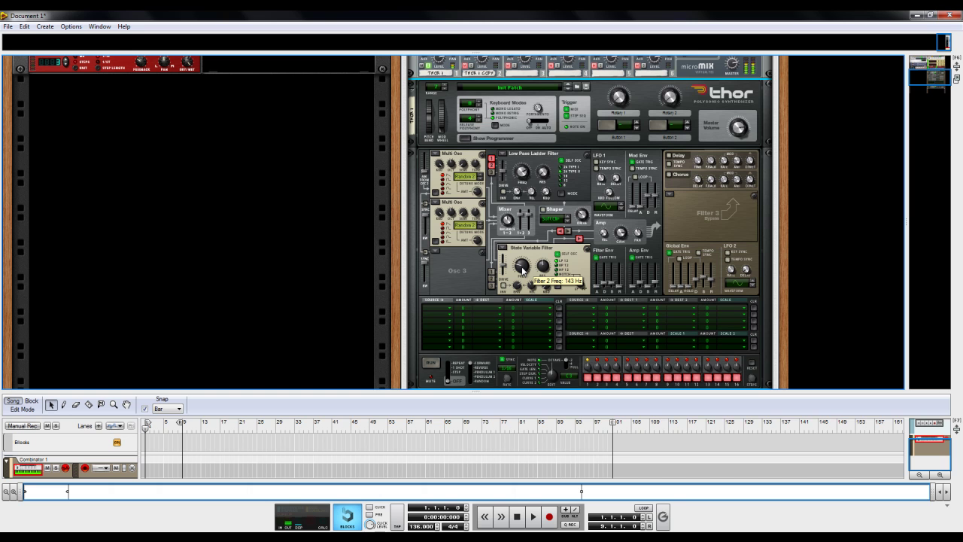
In mod matrix row 1, pick Mod Wheel as source, raise the amount, and target Filter 2 Frequency.
left_click(450, 308)
mouse_move(528, 239)
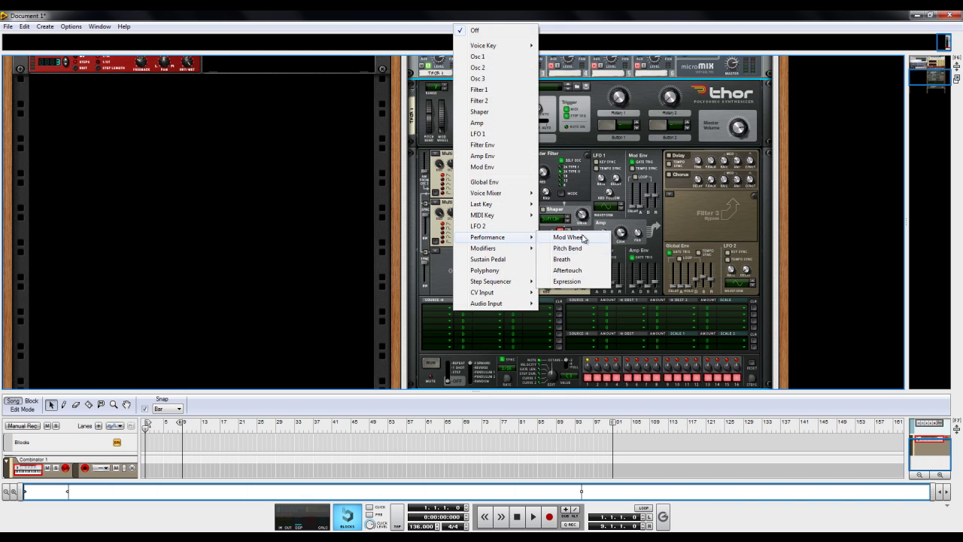
left_click(566, 237)
left_click_drag(466, 307, 468, 305)
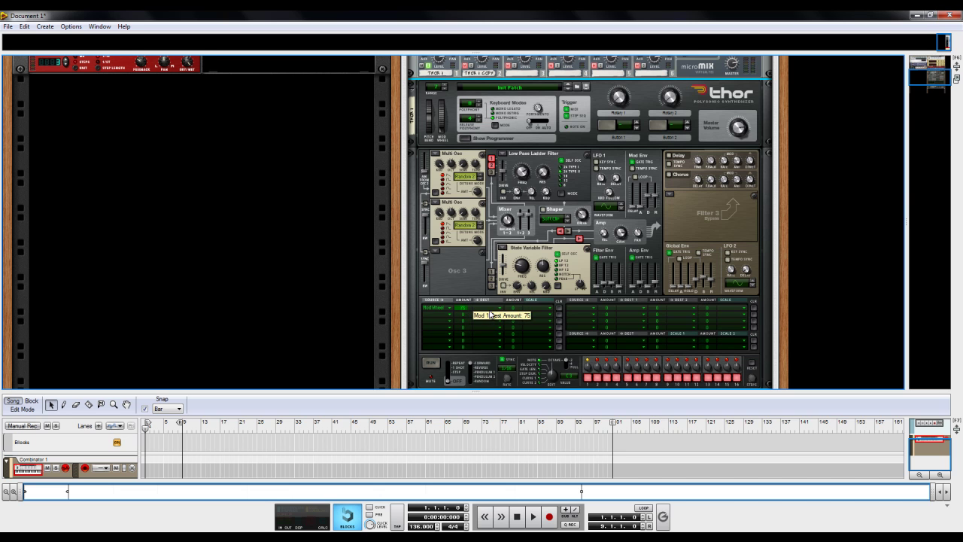
left_click(494, 310)
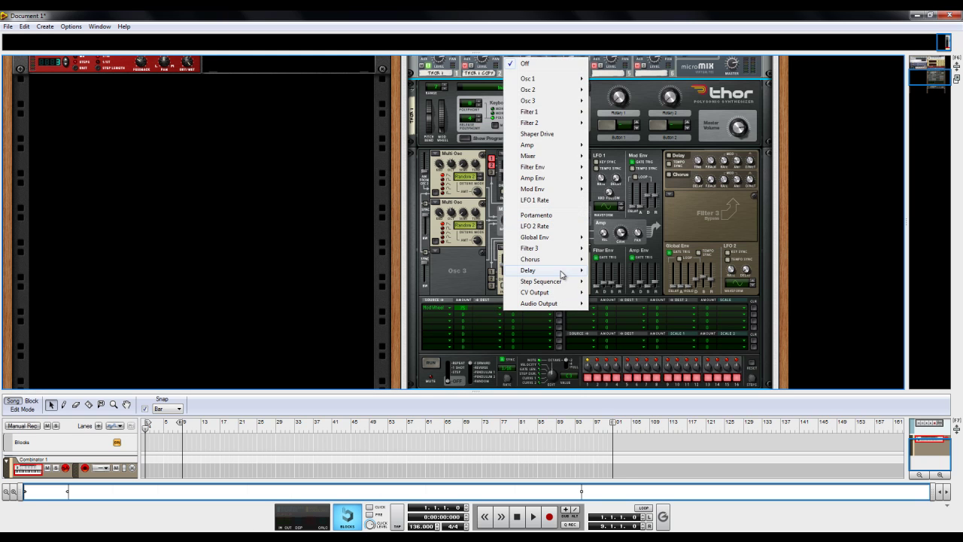
mouse_move(556, 124)
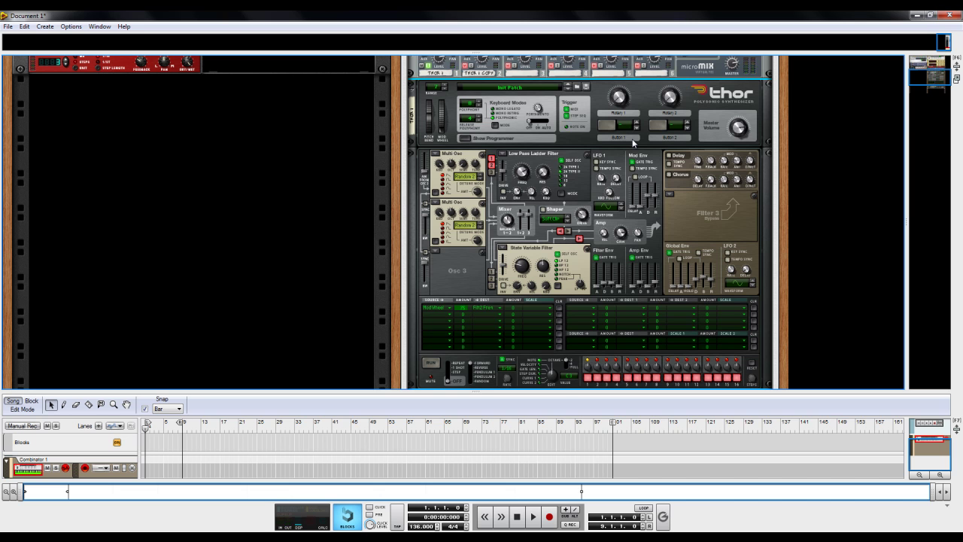
Fold away Thor's programmer and copy the upper Thor's patch.
left_click(467, 140)
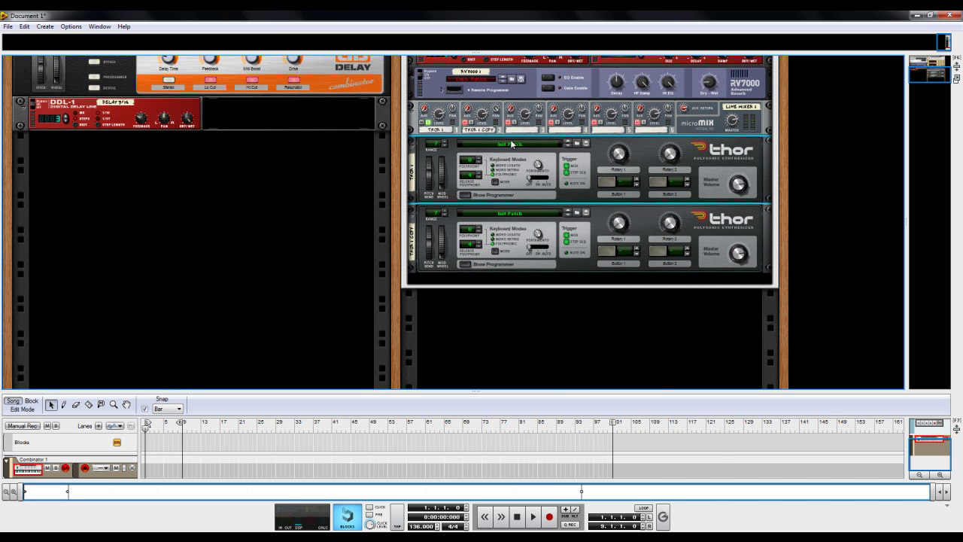
left_click(584, 284)
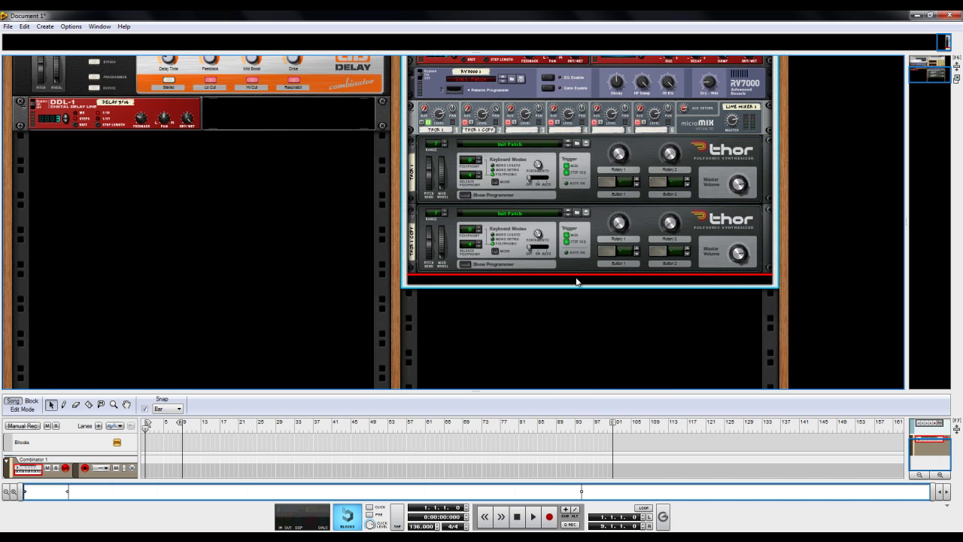
left_click(564, 194)
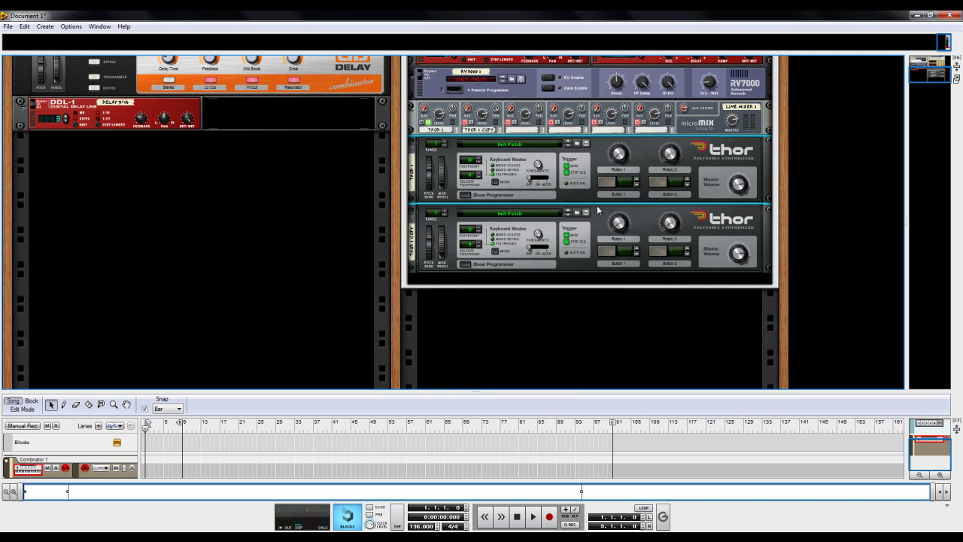
right_click(583, 196)
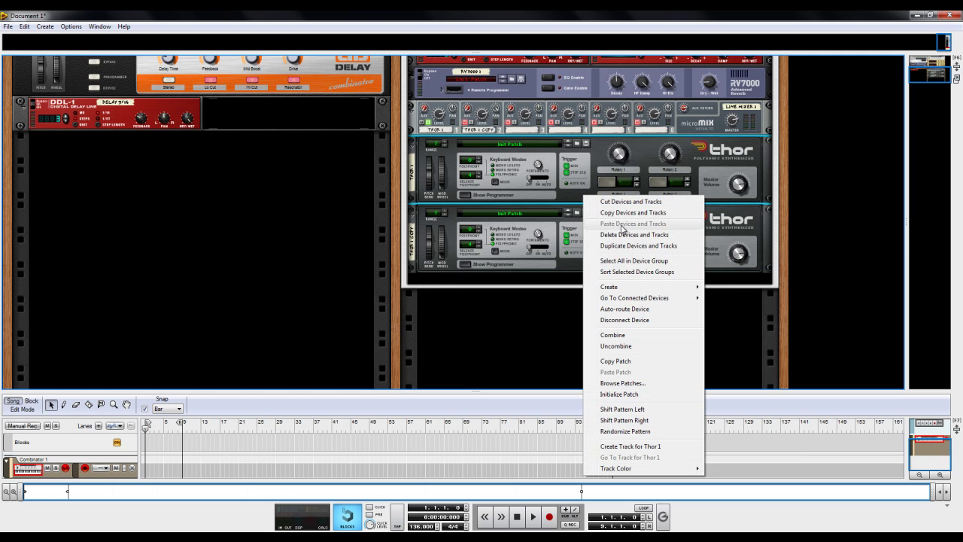
left_click(624, 362)
Paste the copied patch into the Thor 1 Copy synth.
left_click(570, 269)
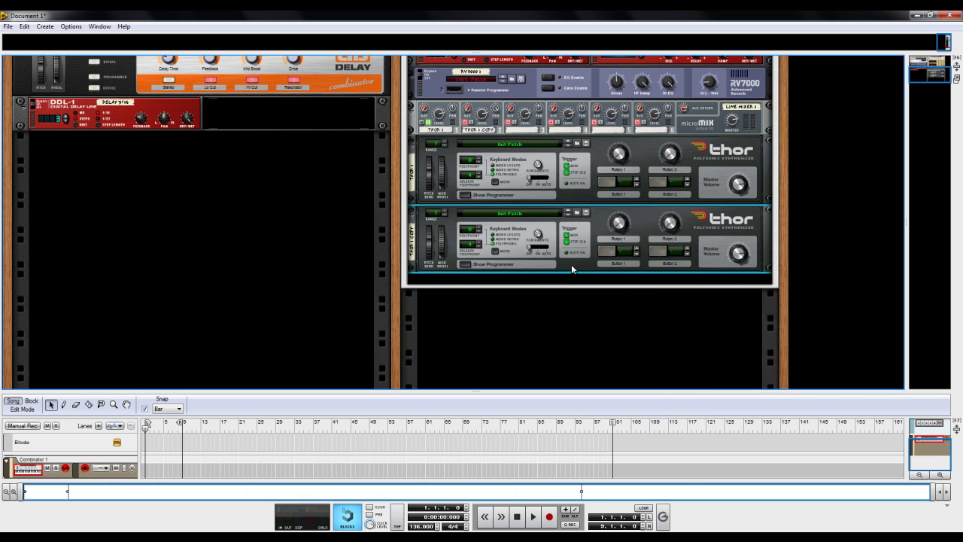
right_click(572, 264)
left_click(618, 428)
left_click(468, 127)
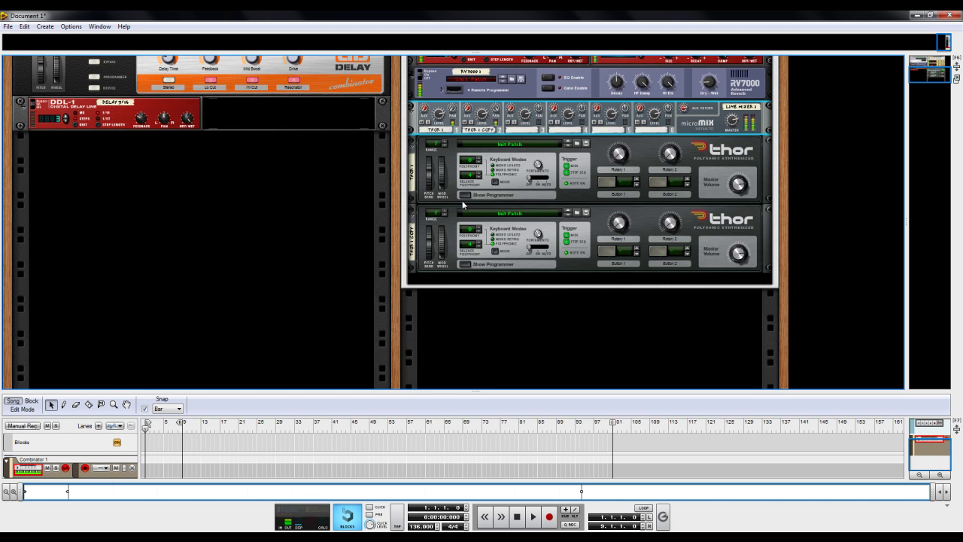
Browse the Combinator's patches, audition Plucked6 then Plucked5, and cancel the browser.
scroll(782, 160, "up", 1)
scroll(782, 159, "up", 10)
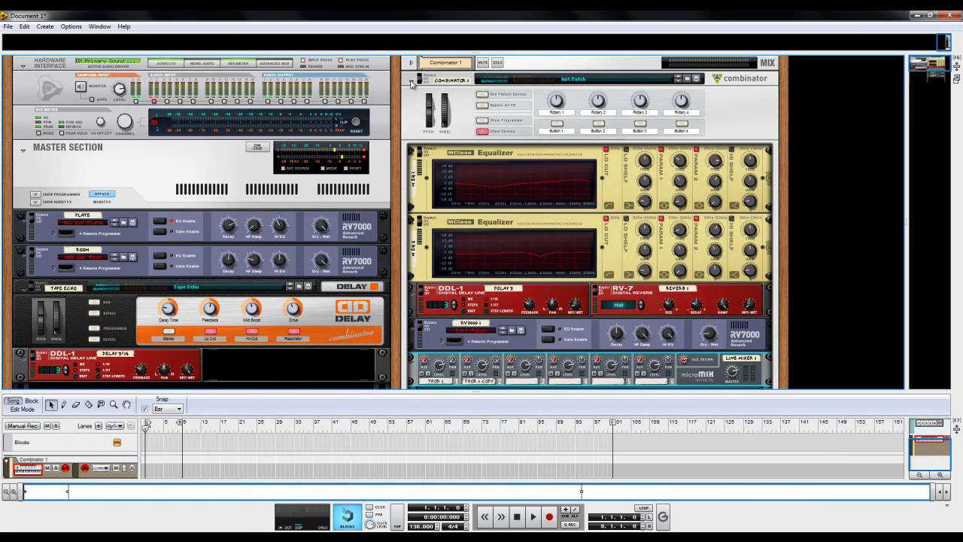
scroll(785, 308, "down", 15)
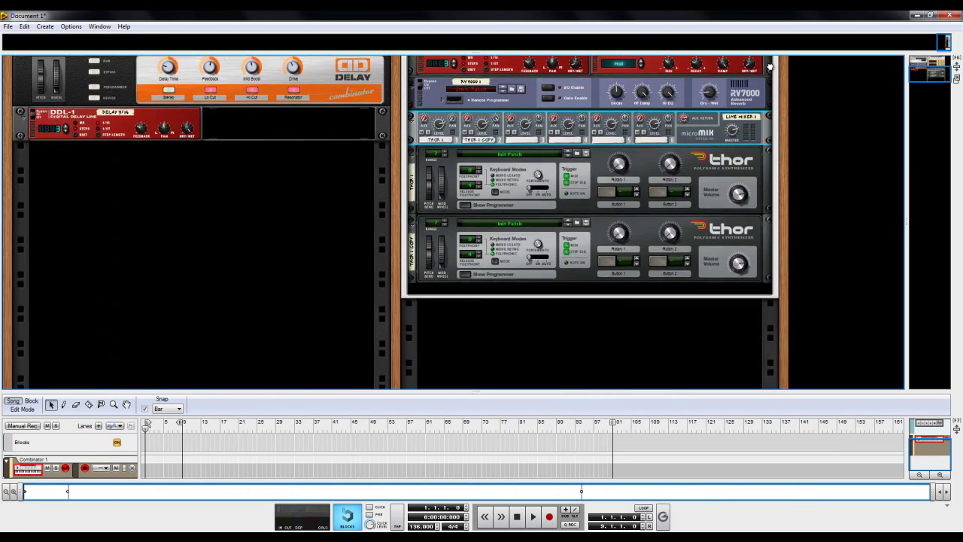
scroll(780, 306, "up", 14)
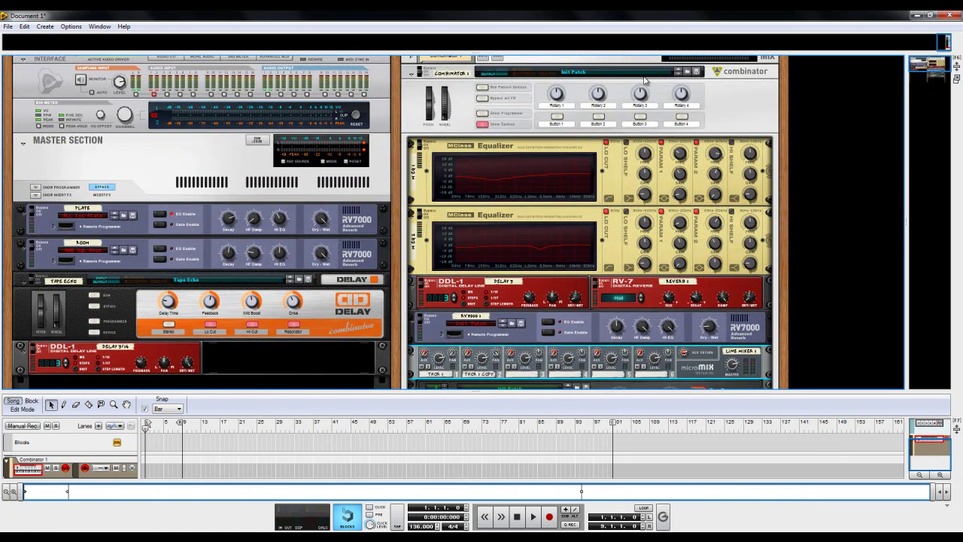
left_click(685, 71)
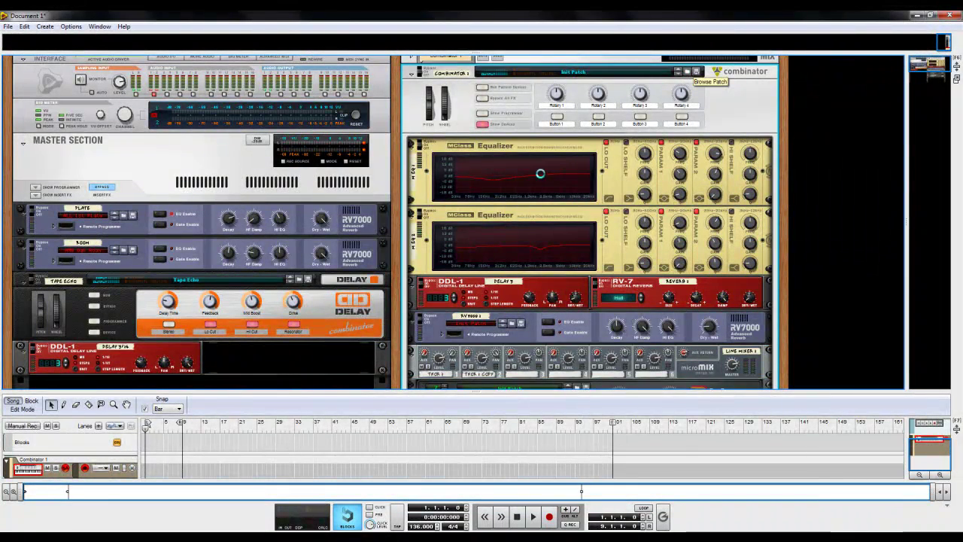
left_click_drag(668, 181, 668, 271)
left_click(493, 271)
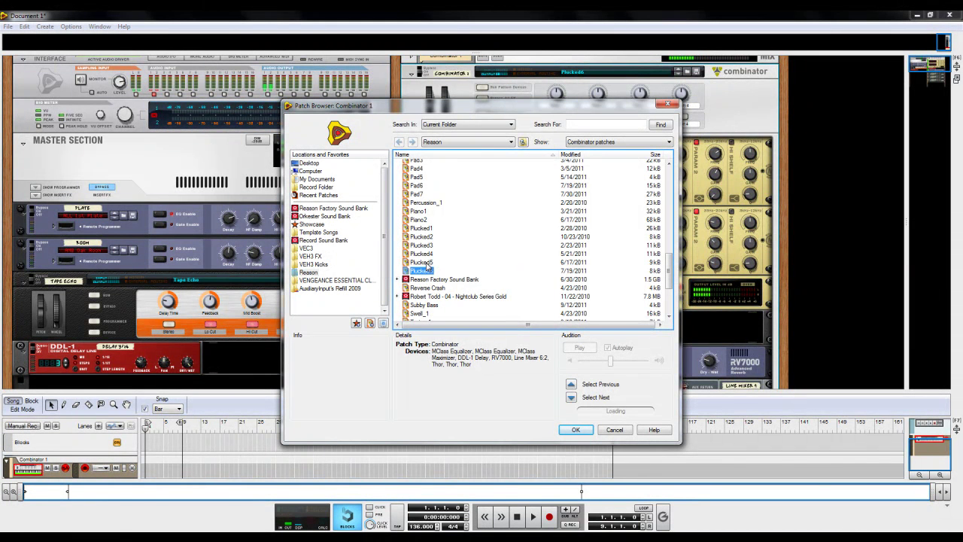
left_click(427, 262)
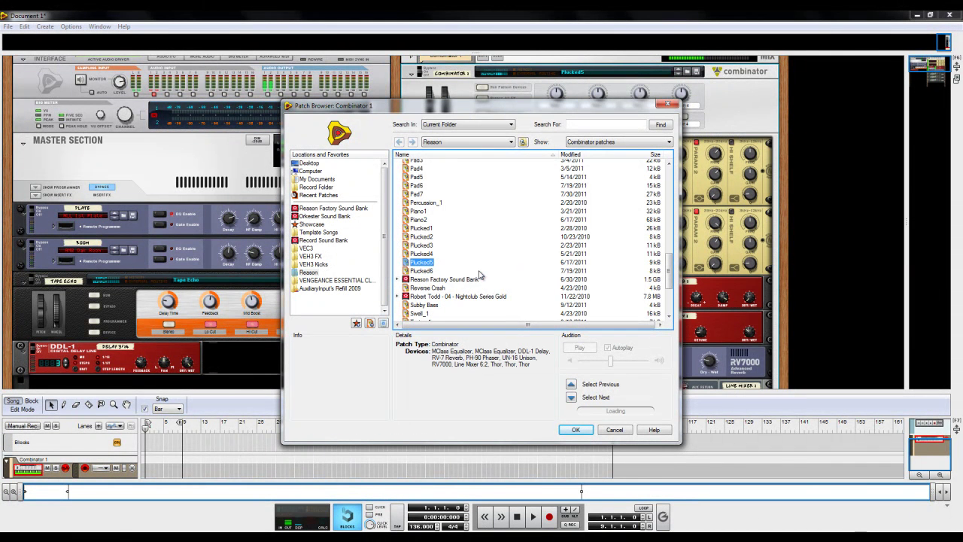
left_click(615, 430)
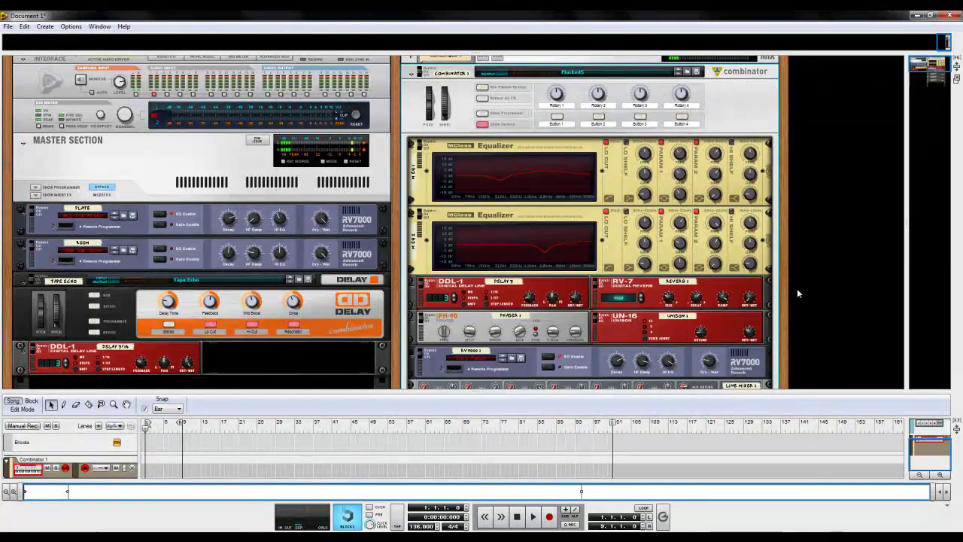
scroll(797, 288, "down", 5)
Reopen and fold the first Thor's programmer, flip the rack with Tab, and scroll to the top.
left_click(467, 272)
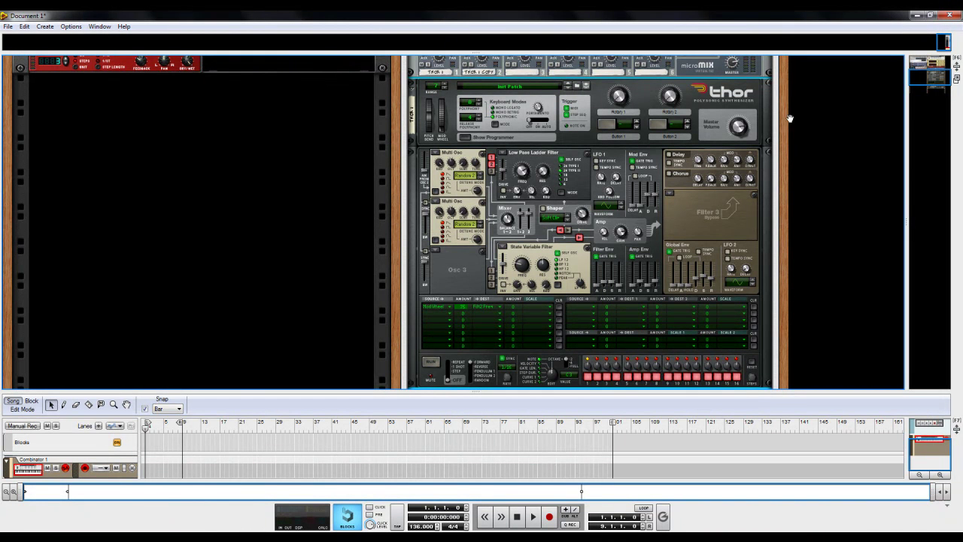
scroll(786, 114, "up", 5)
left_click(477, 241)
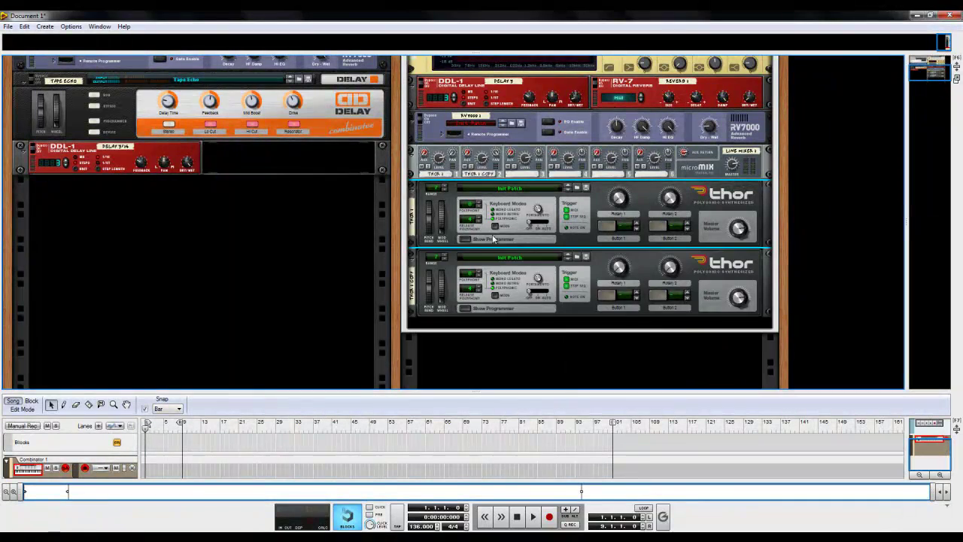
scroll(792, 131, "up", 3)
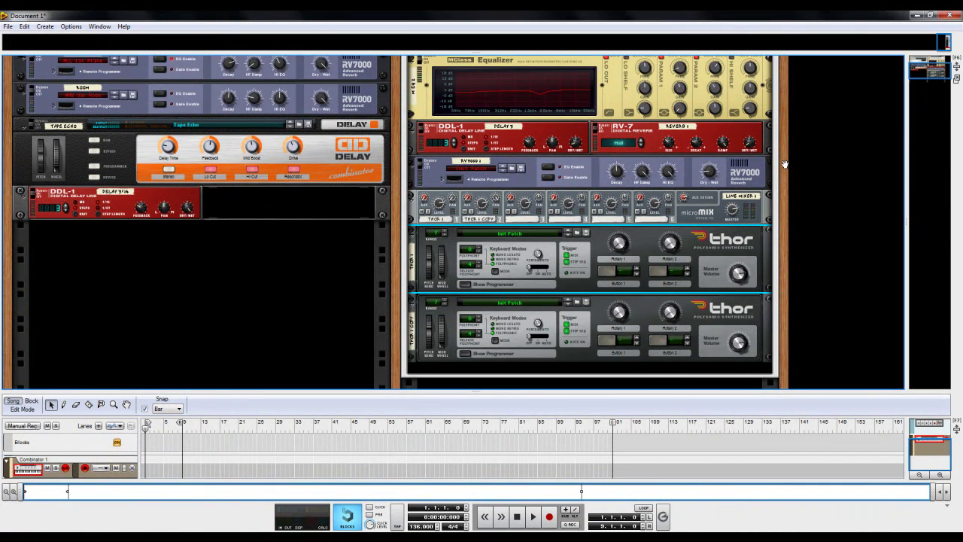
key("Tab")
key("Tab")
scroll(756, 247, "up", 4)
scroll(455, 79, "up", 2)
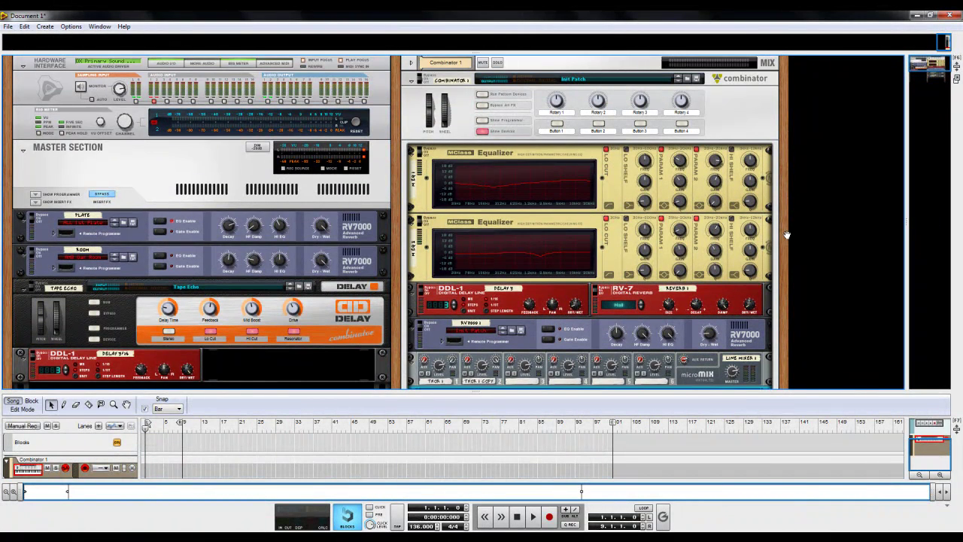
scroll(787, 234, "down", 1)
scroll(787, 235, "down", 5)
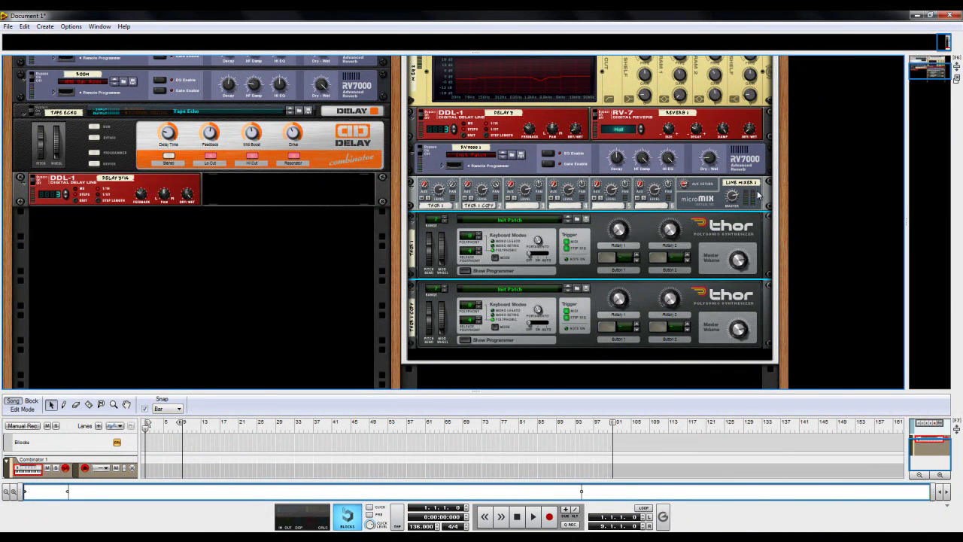
scroll(783, 102, "up", 5)
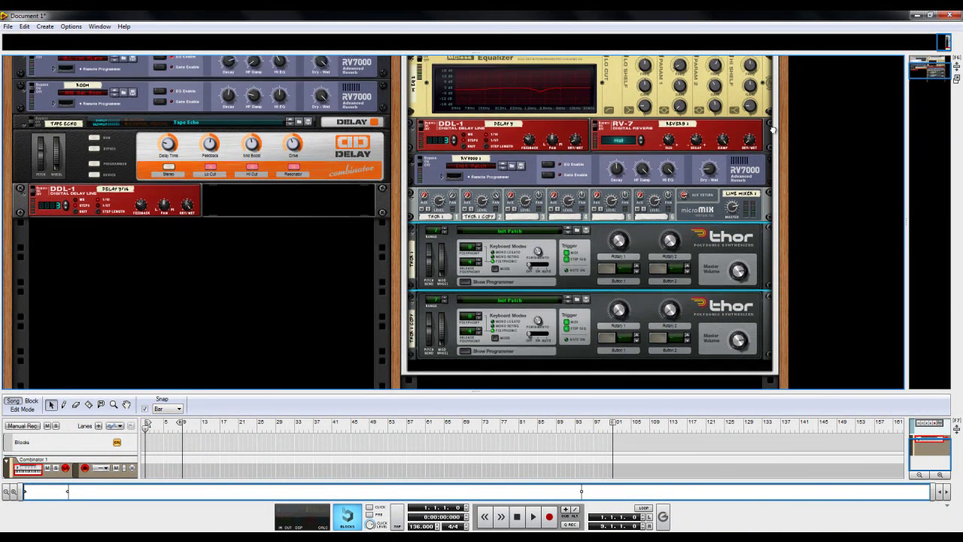